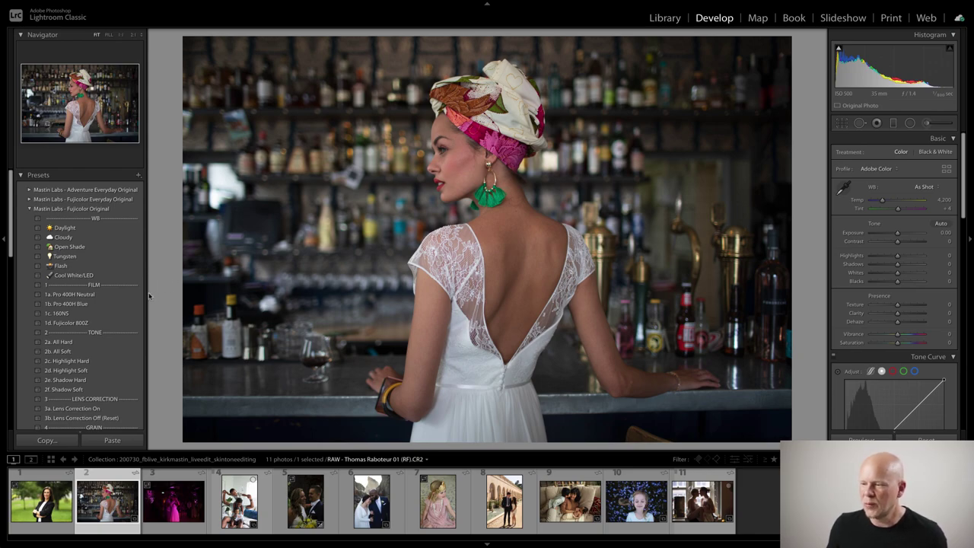
Step: Apply the 1a. Pro 400H Neutral preset to the bar photo, set Exposure to +0.55, and briefly check the unedited version
left_click(142, 294)
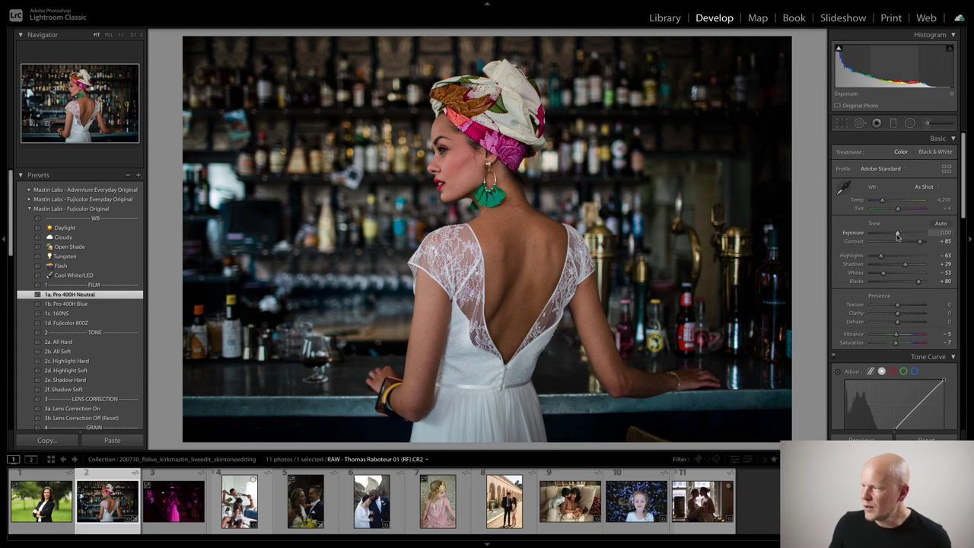
left_click_drag(897, 234, 900, 236)
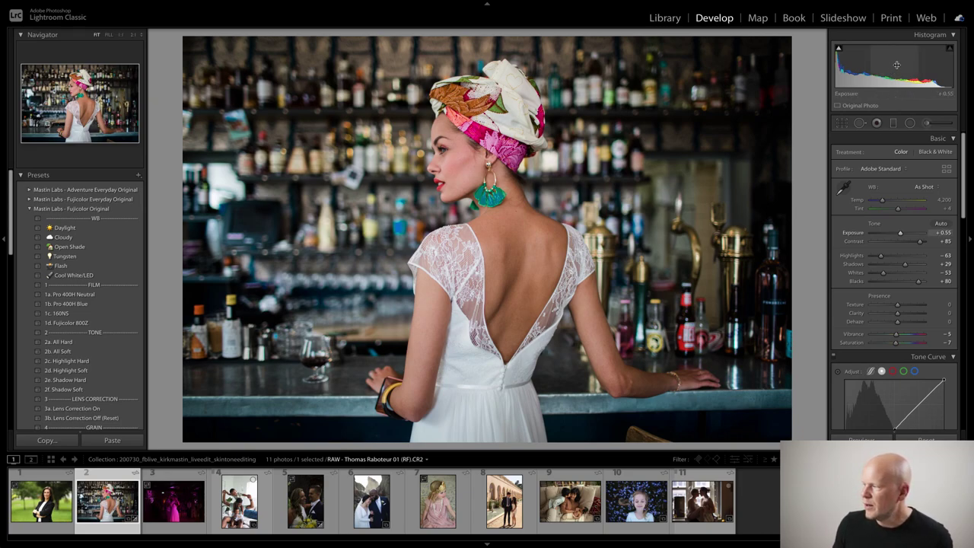
left_click(951, 357)
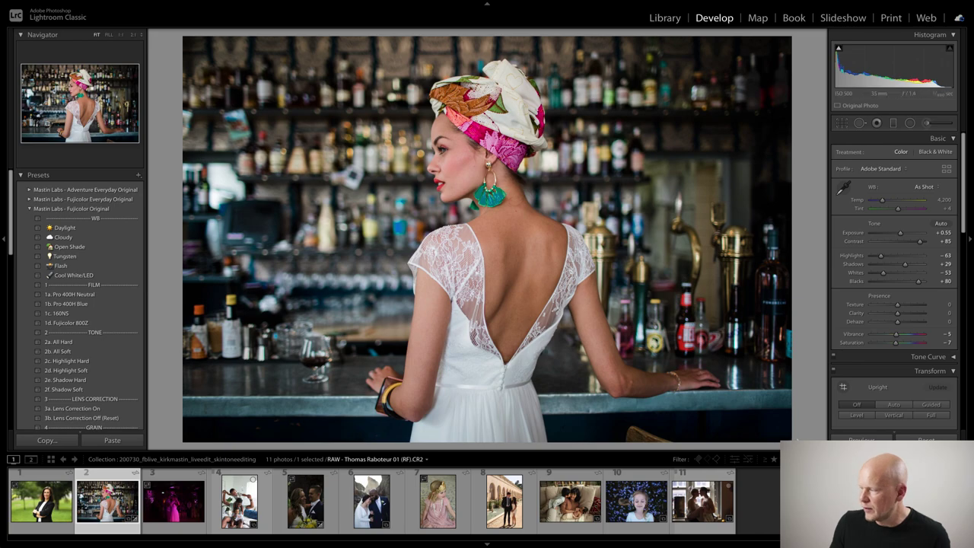
left_click(925, 440)
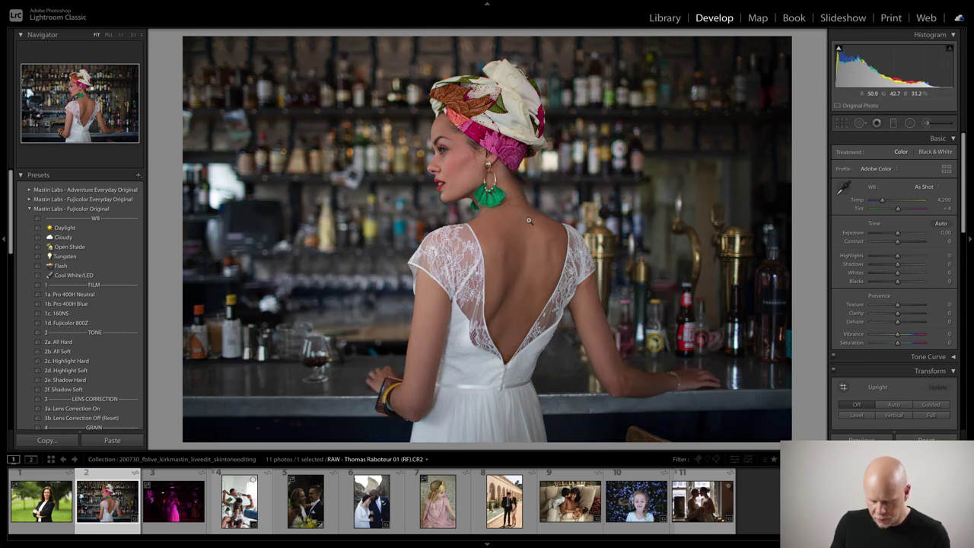
key("ctrl+z")
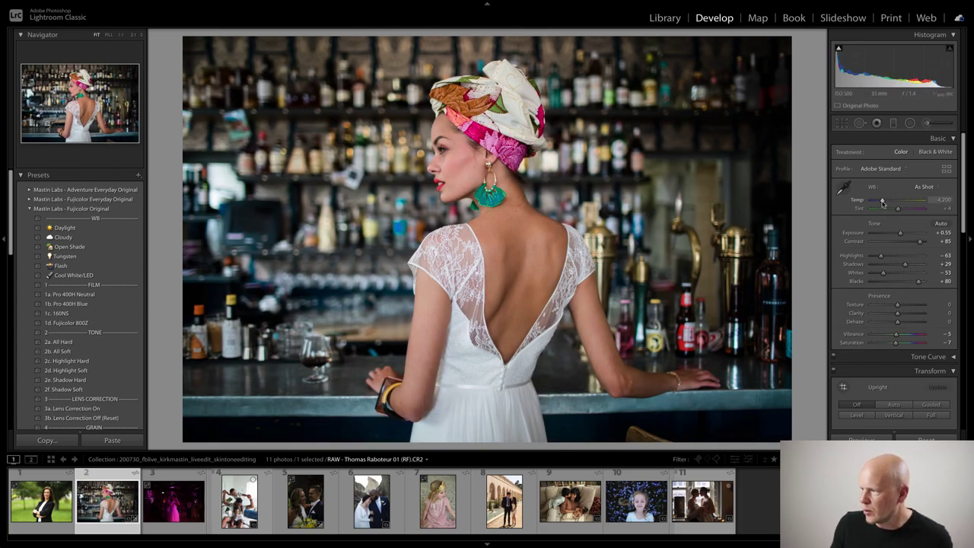
Step: Set the bar photo's white balance temperature to 4,992, judging the colour cast on a close-up of the metal counter
left_click_drag(883, 202, 885, 203)
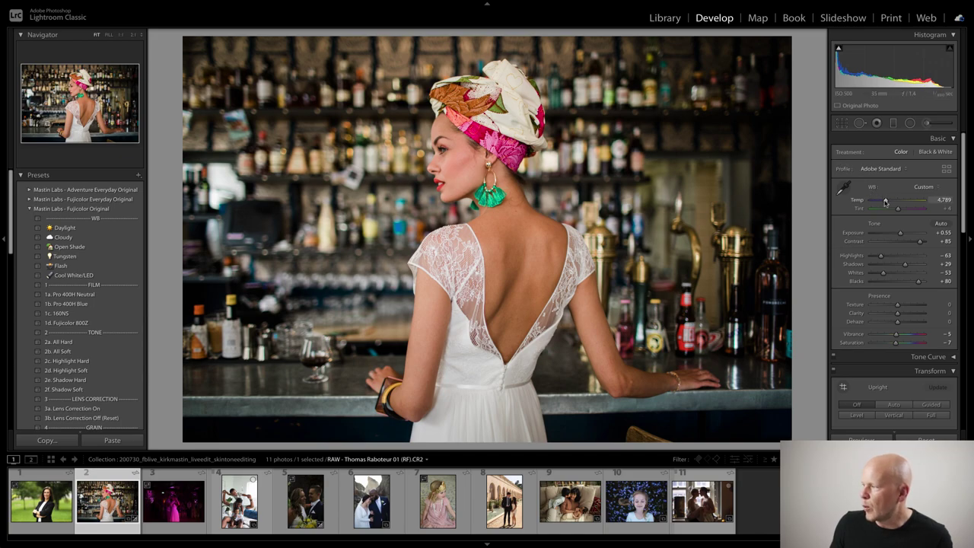
left_click_drag(885, 202, 890, 202)
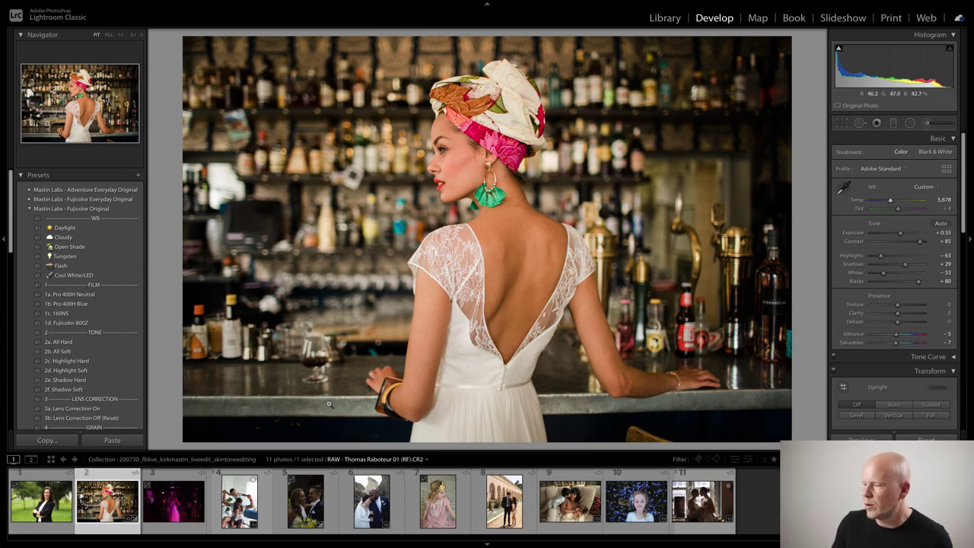
left_click_drag(329, 404, 395, 325)
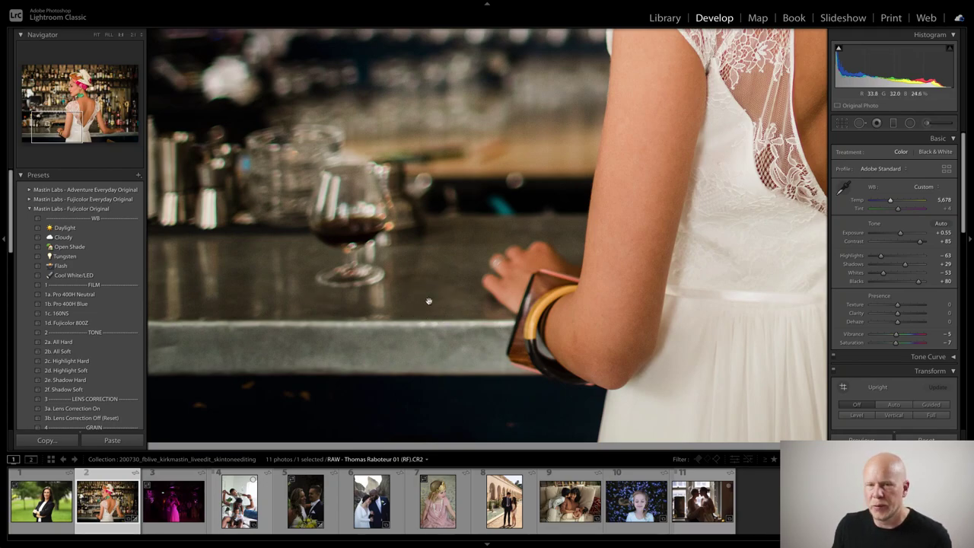
left_click(548, 293)
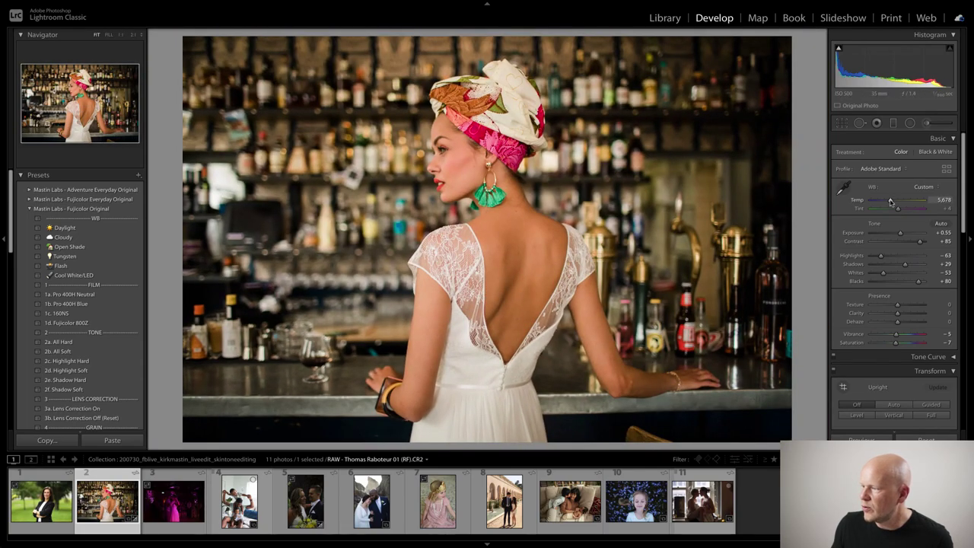
left_click_drag(892, 202, 886, 202)
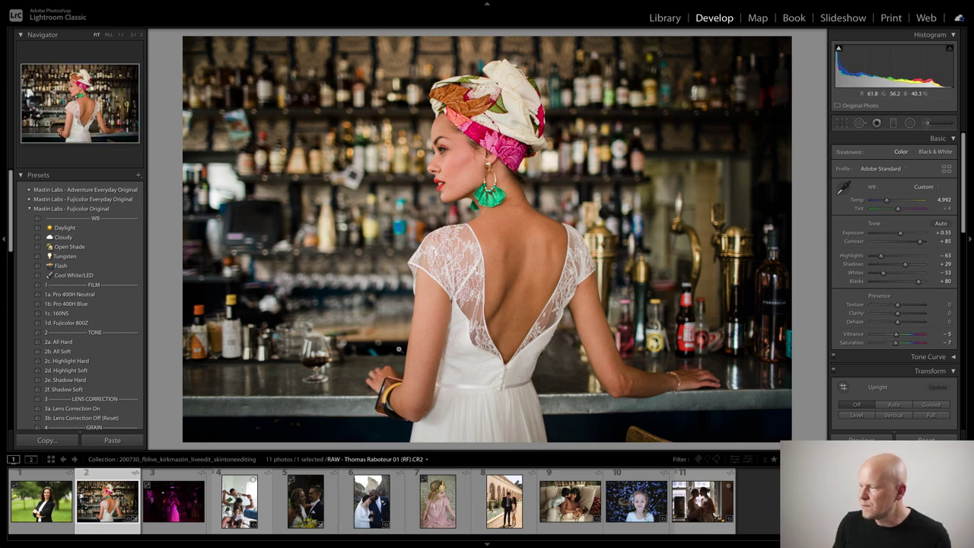
left_click(327, 396)
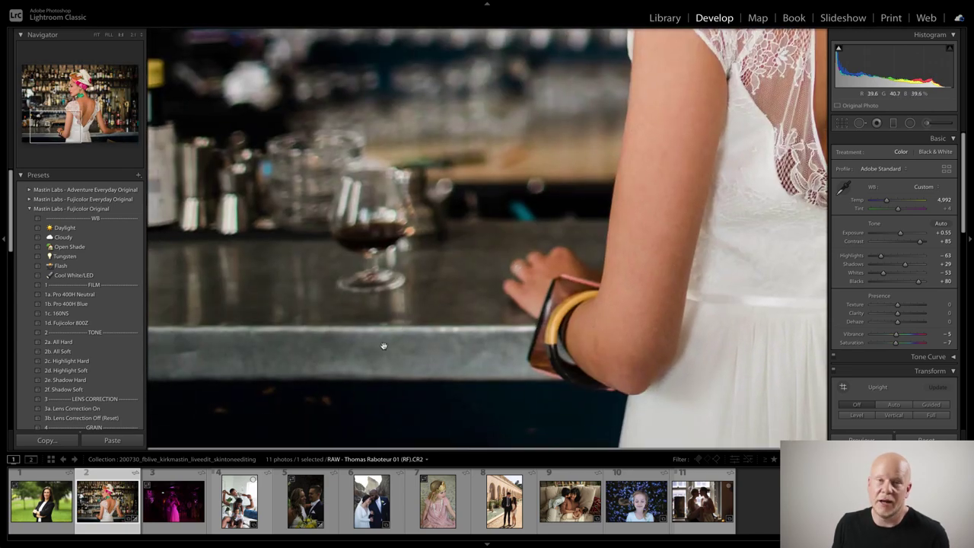
left_click(446, 256)
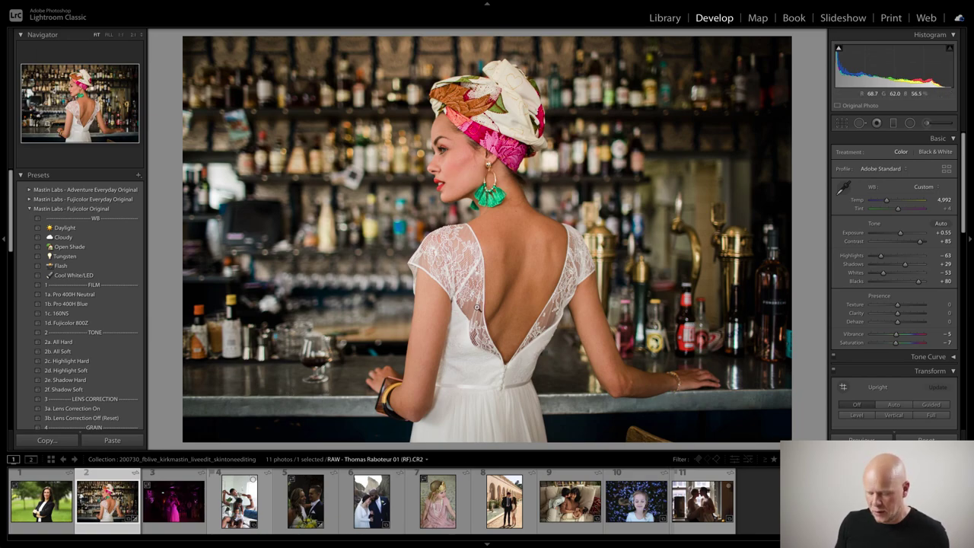
Step: Compare the bar photo before and after editing side by side and set its Tint to +8
key("y")
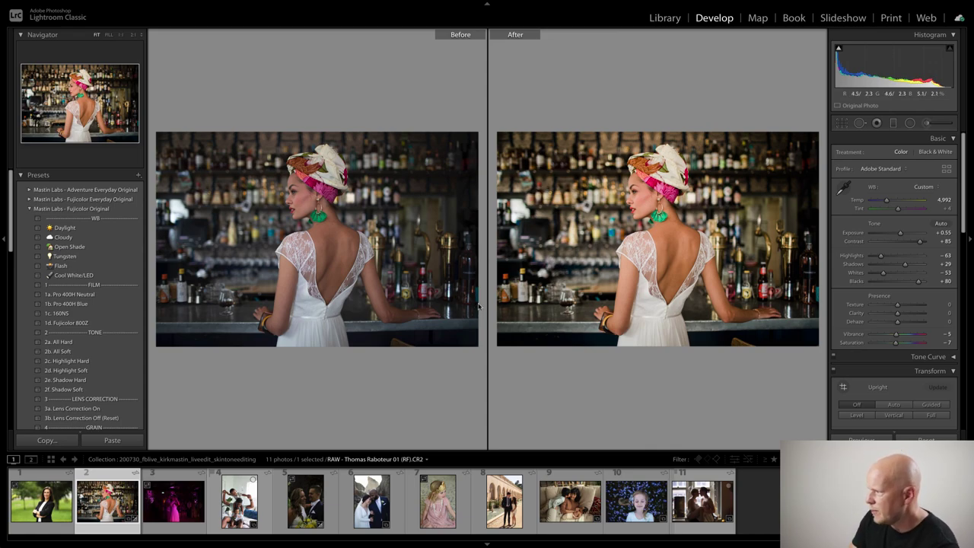
left_click_drag(897, 213, 900, 213)
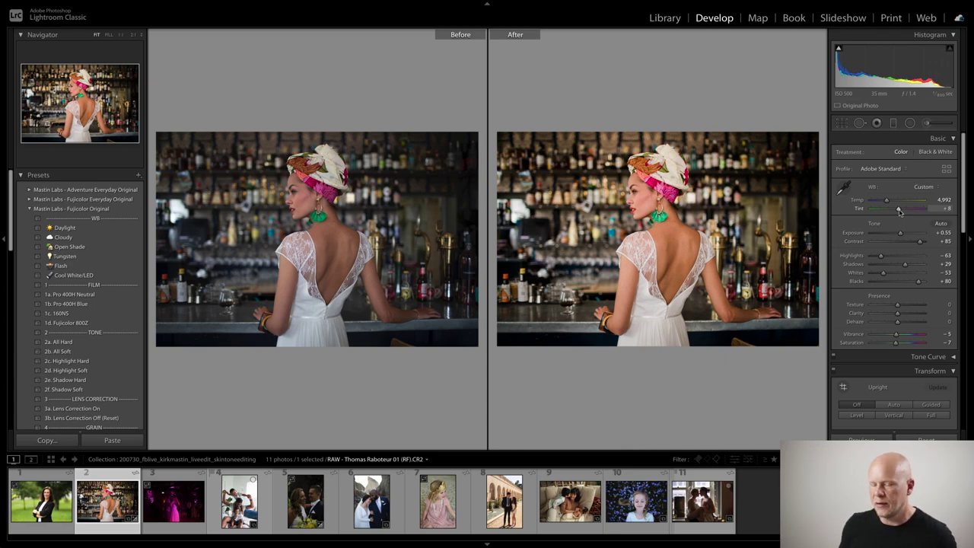
key("y")
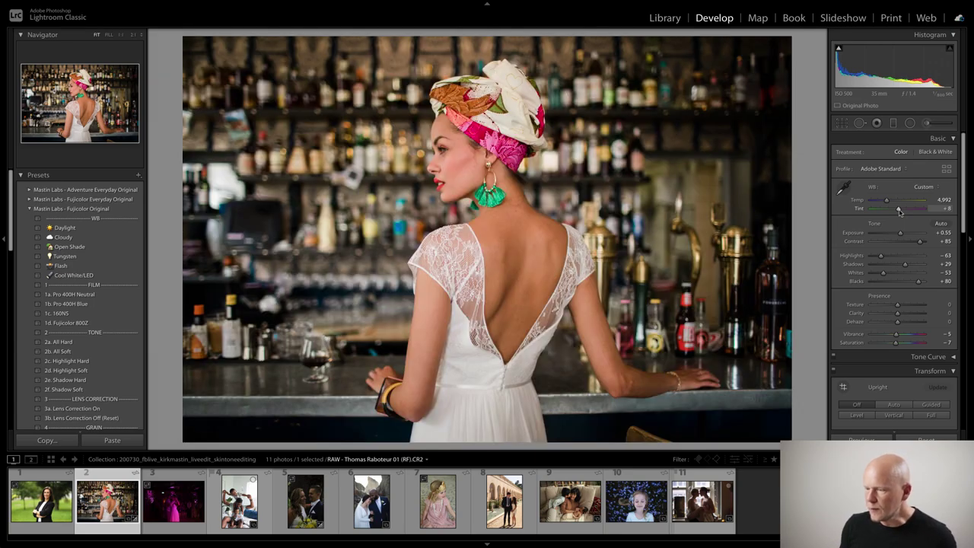
Step: Create a virtual copy of the edited bar photo
right_click(106, 498)
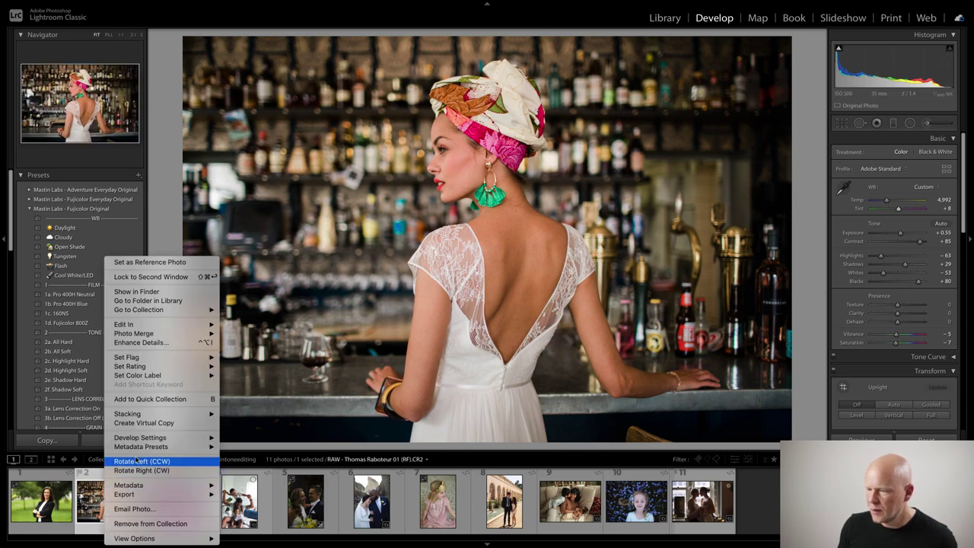
left_click(144, 422)
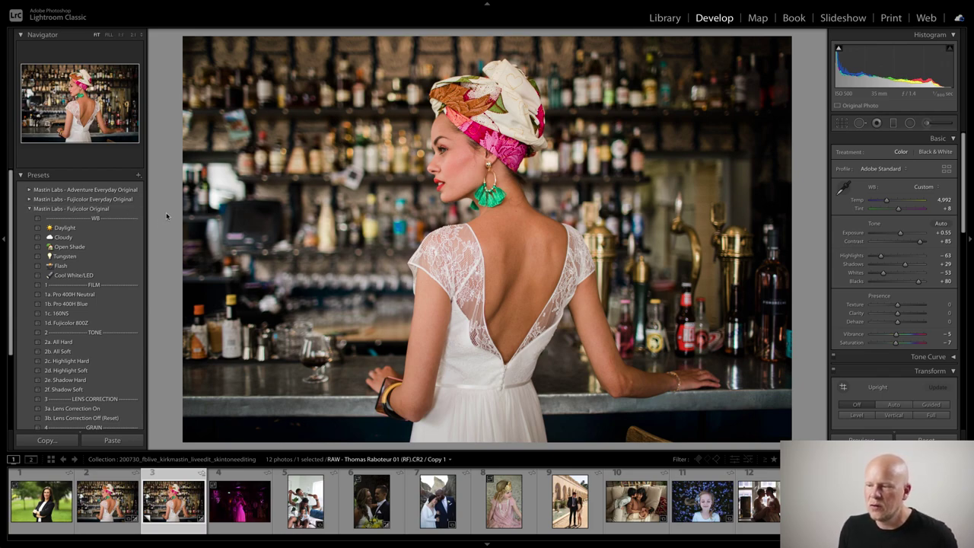
Step: Apply the Adventure Everyday Original 1a. Ektar 100 preset to the virtual copy and set its temperature to 4,374
left_click(30, 190)
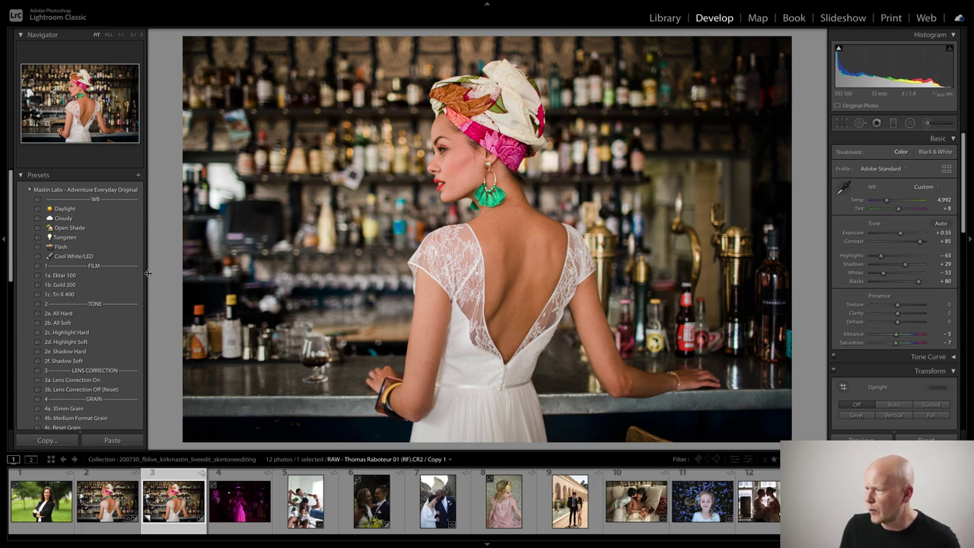
left_click(102, 275)
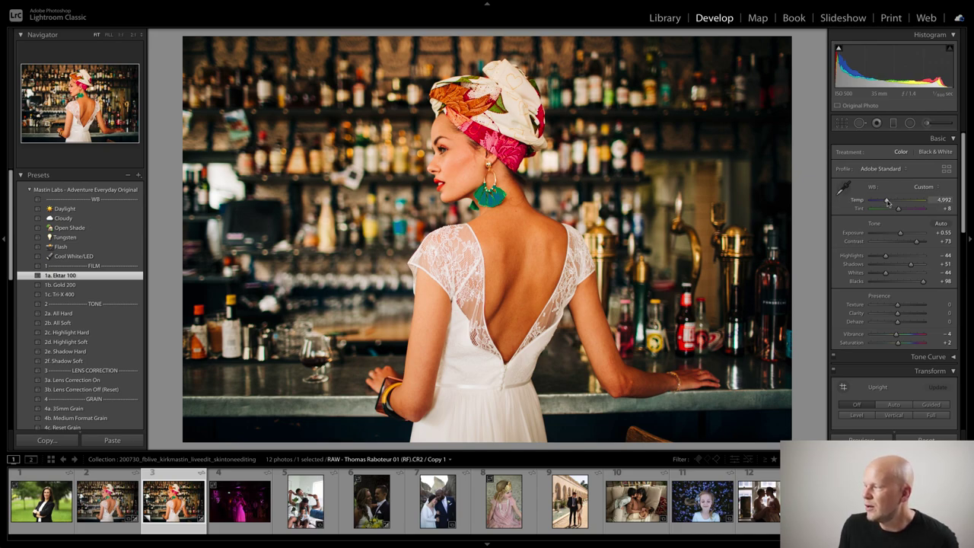
left_click_drag(888, 202, 885, 203)
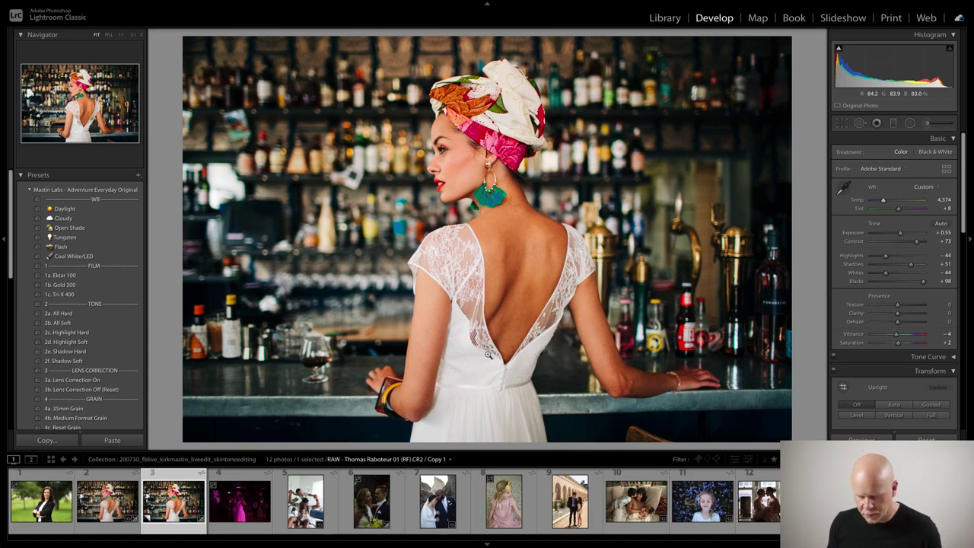
Step: Compare the Pro 400H original and the Ektar 100 copy side by side in an enlarged Compare view
left_click(107, 501, "ctrl")
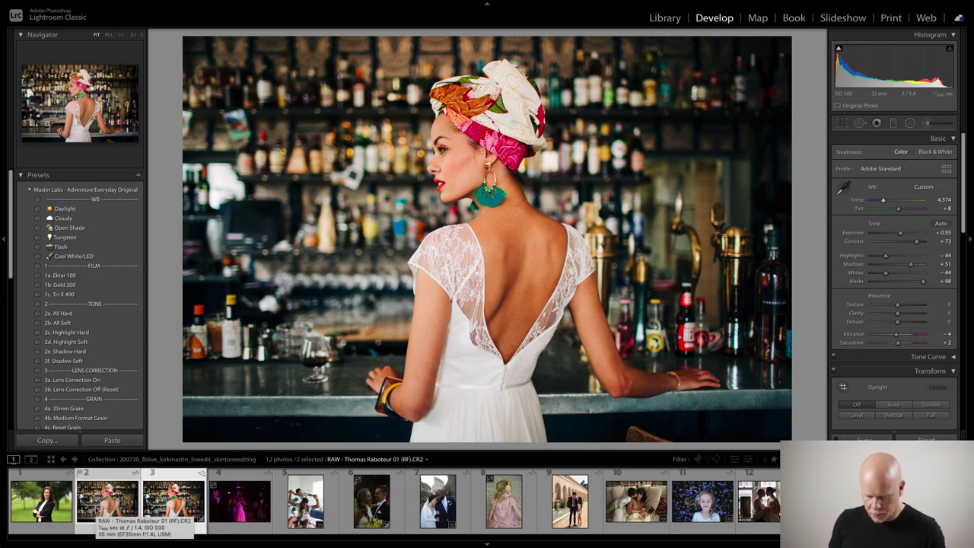
key("c")
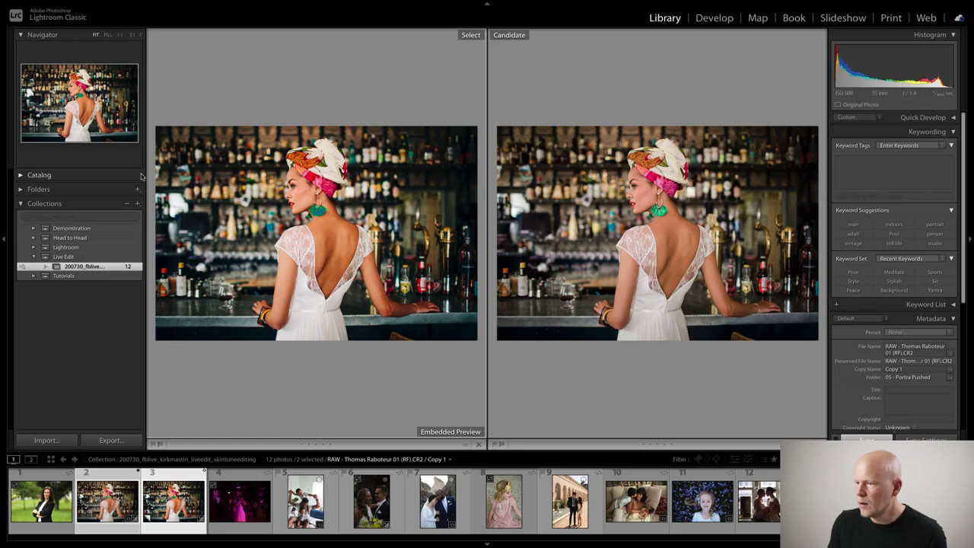
left_click(4, 237)
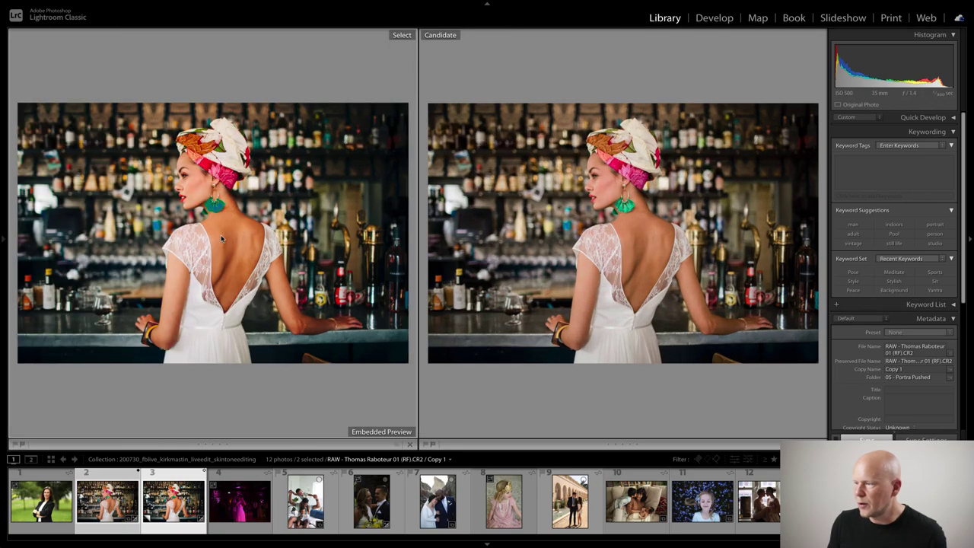
left_click(970, 241)
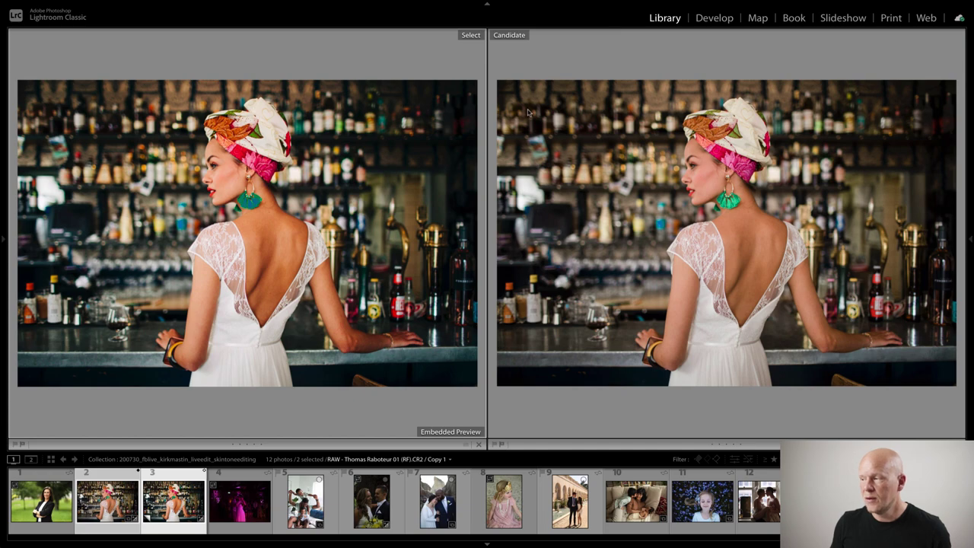
Step: Return to Develop and view the virtual copy in its unedited state by resetting it, and undo the reset
left_click(714, 18)
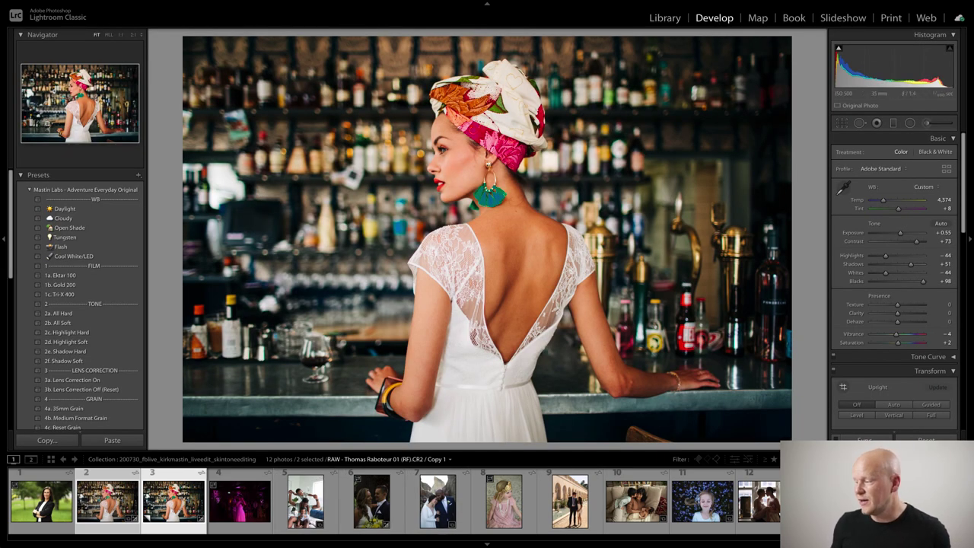
left_click(926, 439)
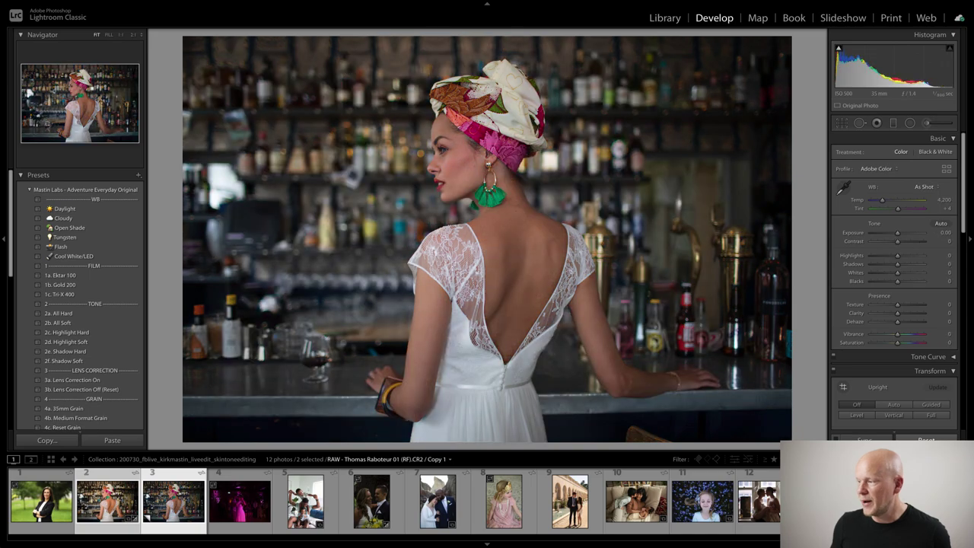
key("ctrl+z")
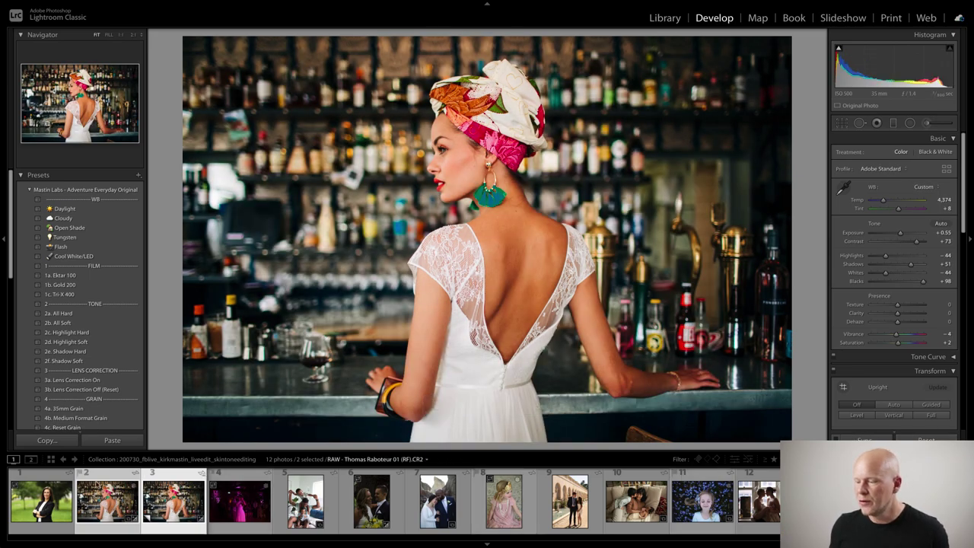
Step: Select the outdoor portrait of the woman in the black blazer and apply the 1a. Ektar 100 preset to it
left_click(55, 514)
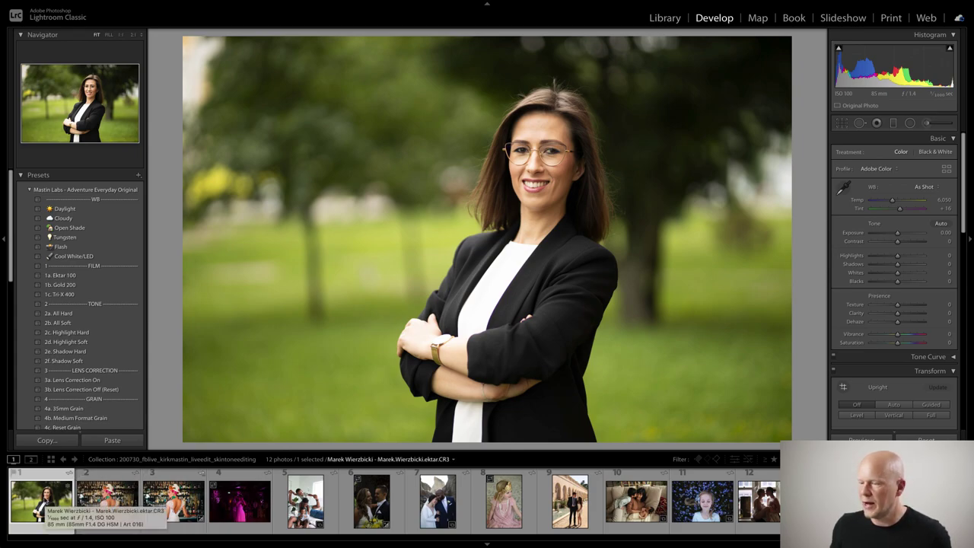
left_click(173, 503)
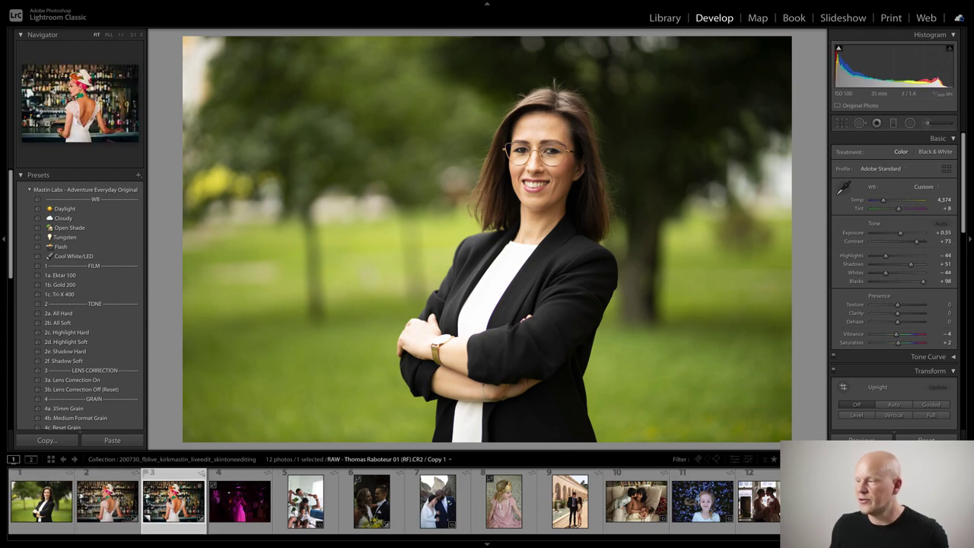
left_click(42, 502)
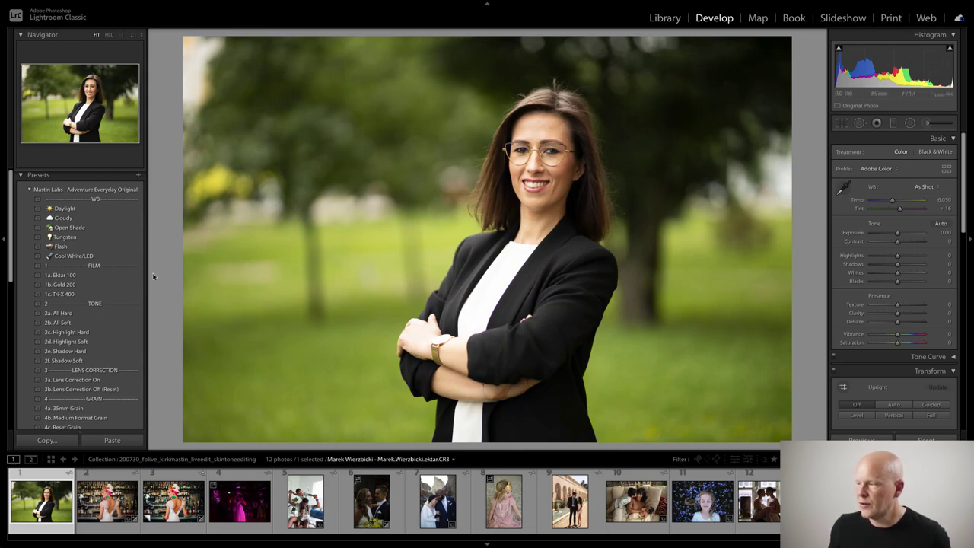
left_click(76, 275)
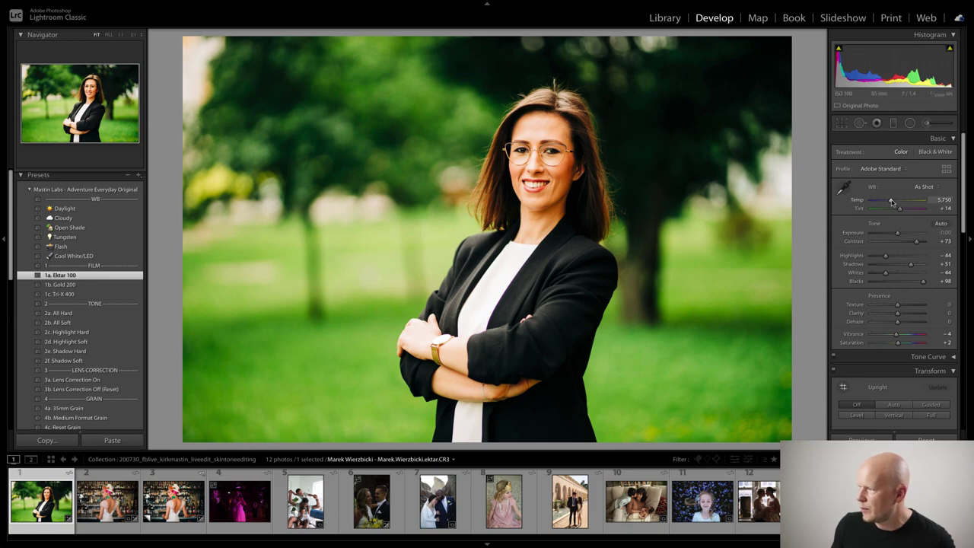
Step: Set the portrait's white balance temperature to 5,104 and examine the black blazer close up for a colour cast
left_click_drag(892, 202, 886, 201)
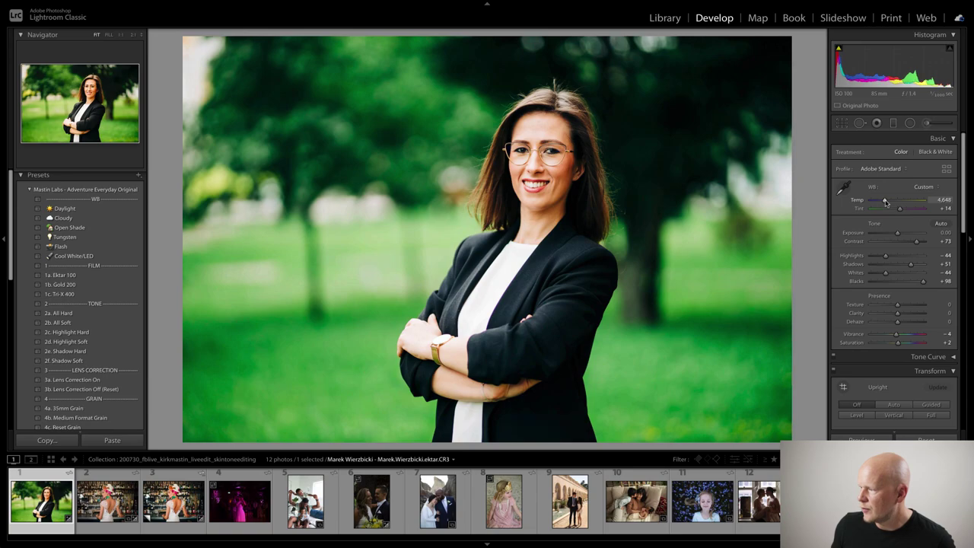
left_click_drag(886, 201, 890, 204)
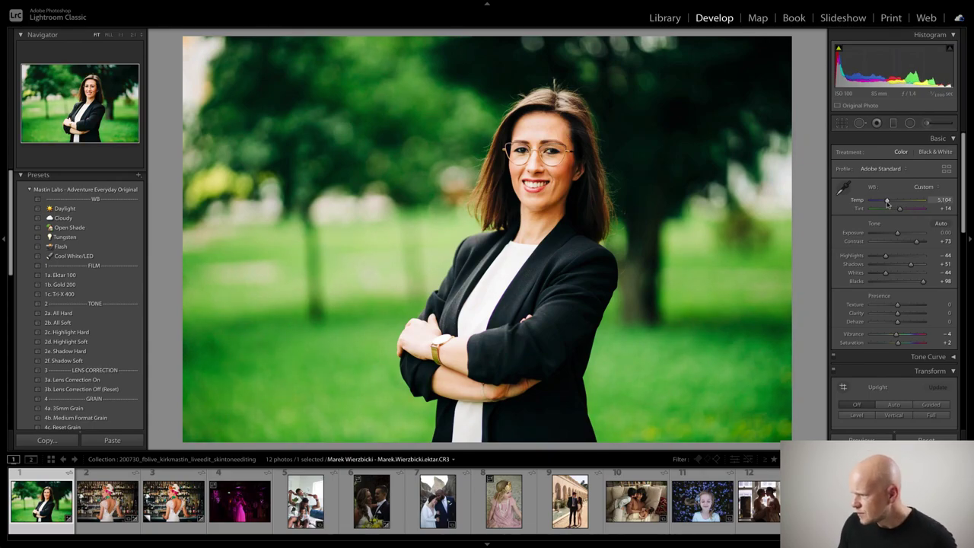
left_click(554, 263)
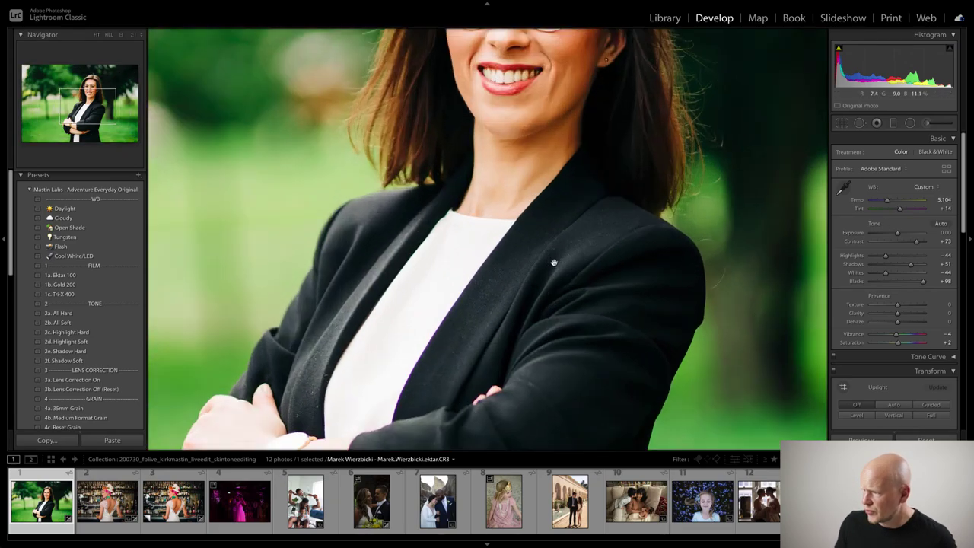
left_click_drag(583, 279, 542, 169)
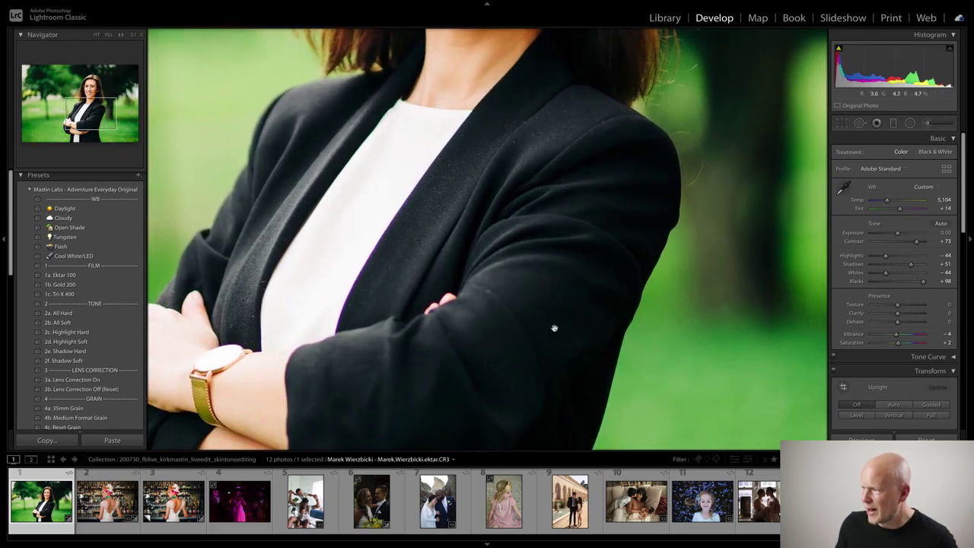
Step: View the whole outdoor portrait in its unedited state by resetting it, and undo the reset
left_click(533, 237)
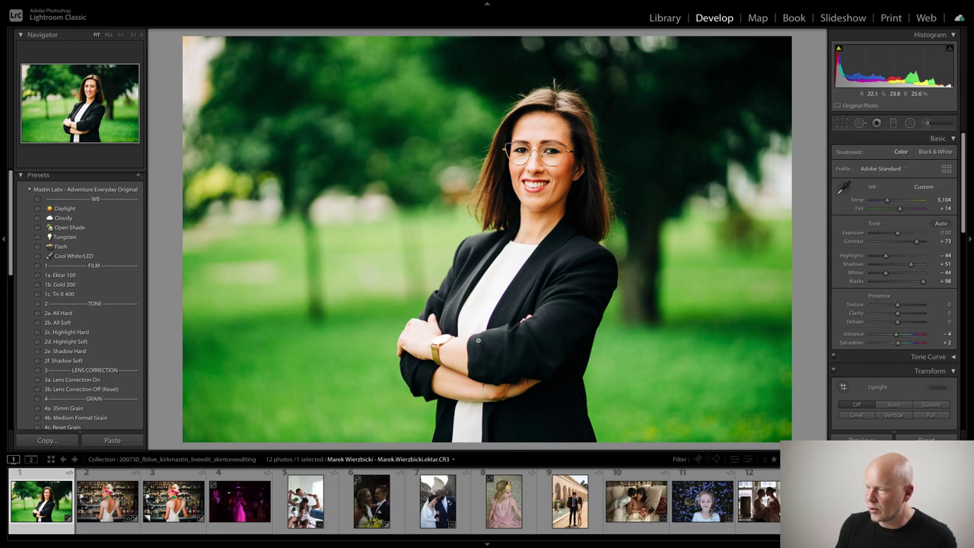
key("ctrl+shift+r")
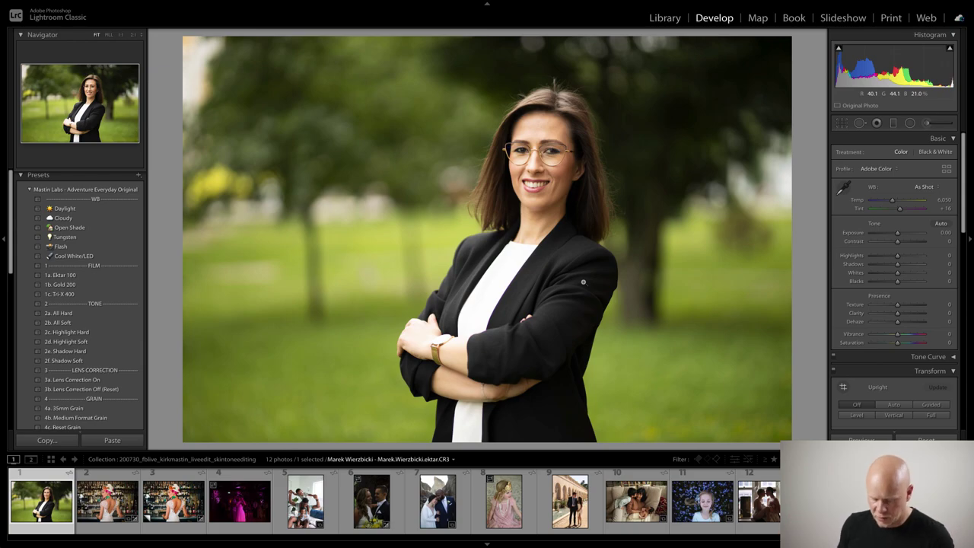
key("ctrl+z")
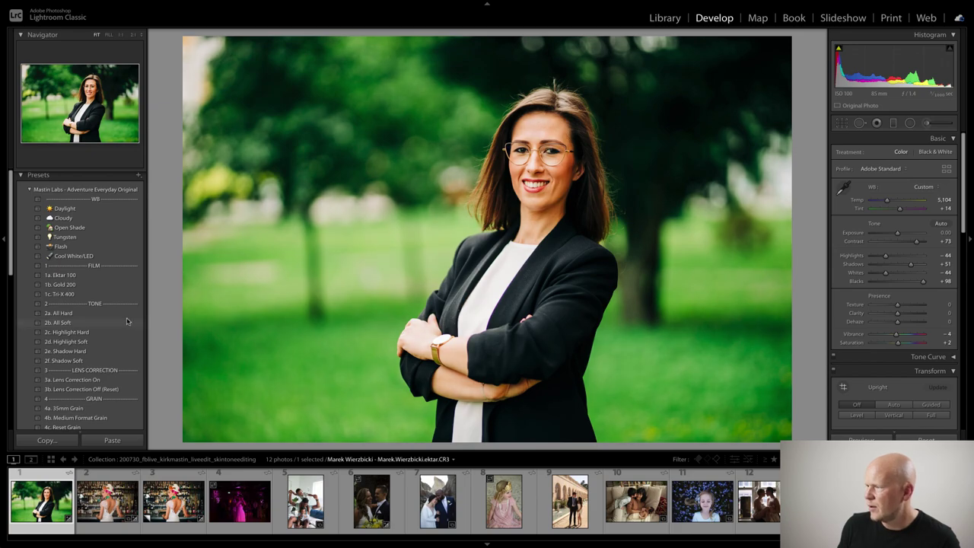
Step: Apply the 2b. All Soft tone preset to the portrait and compare the before and after versions side by side
left_click(127, 321)
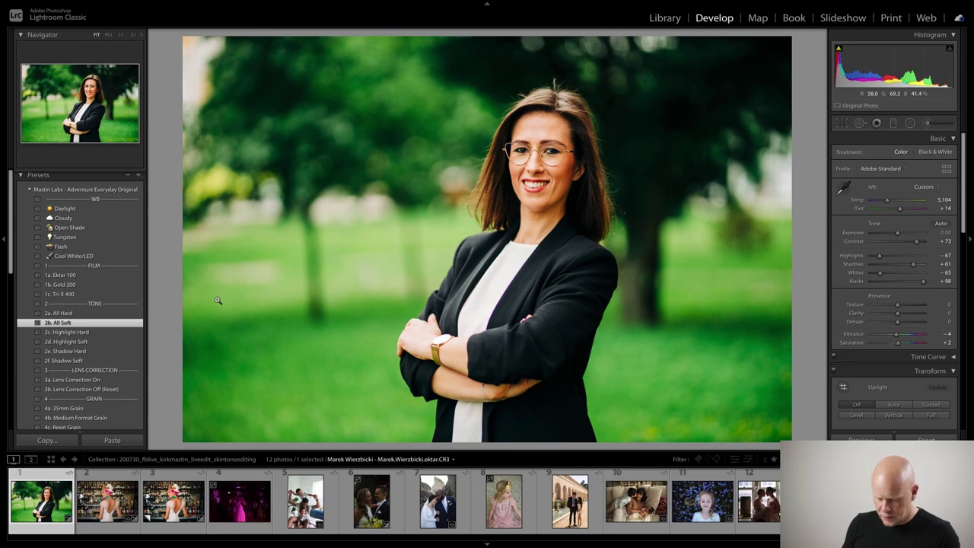
key("y")
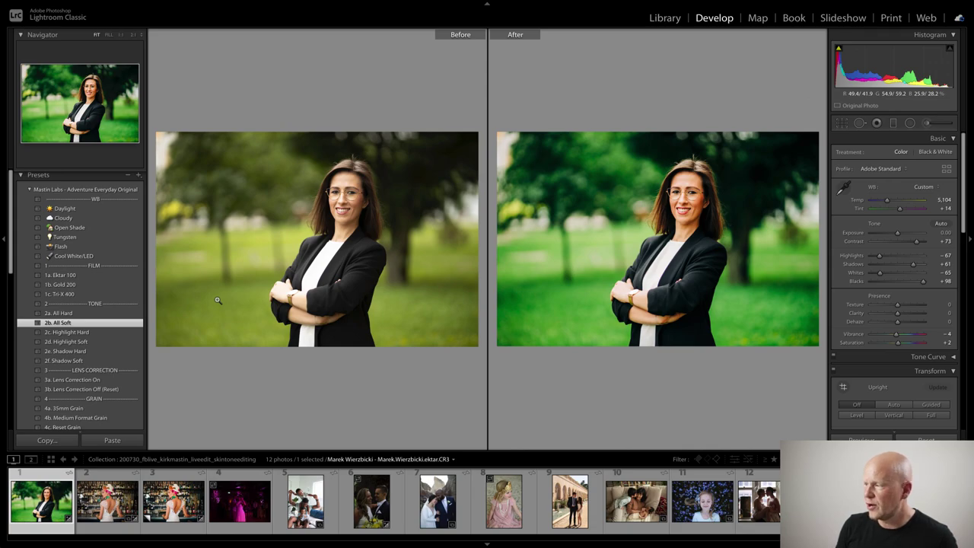
key("y")
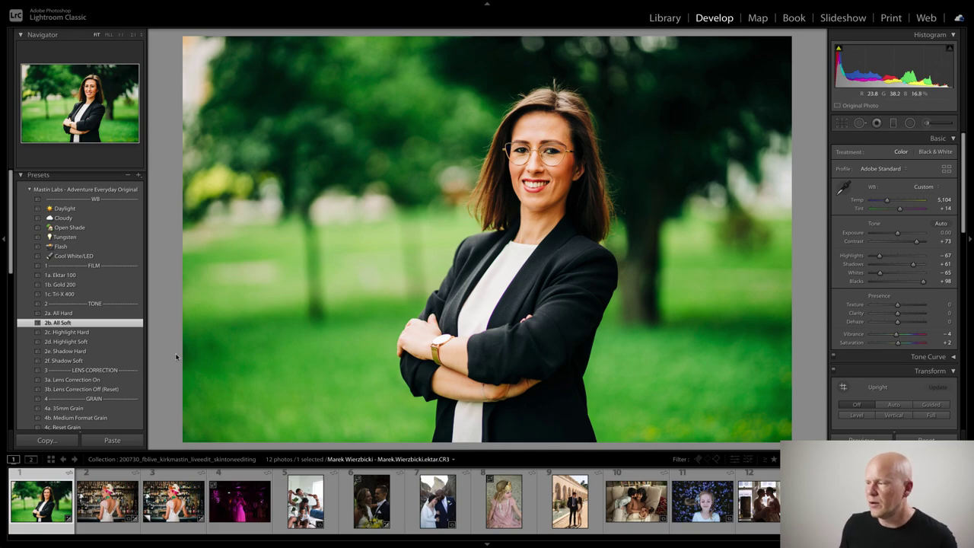
Step: Create a virtual copy of the black blazer portrait and reset the copy to its unedited settings
right_click(35, 508)
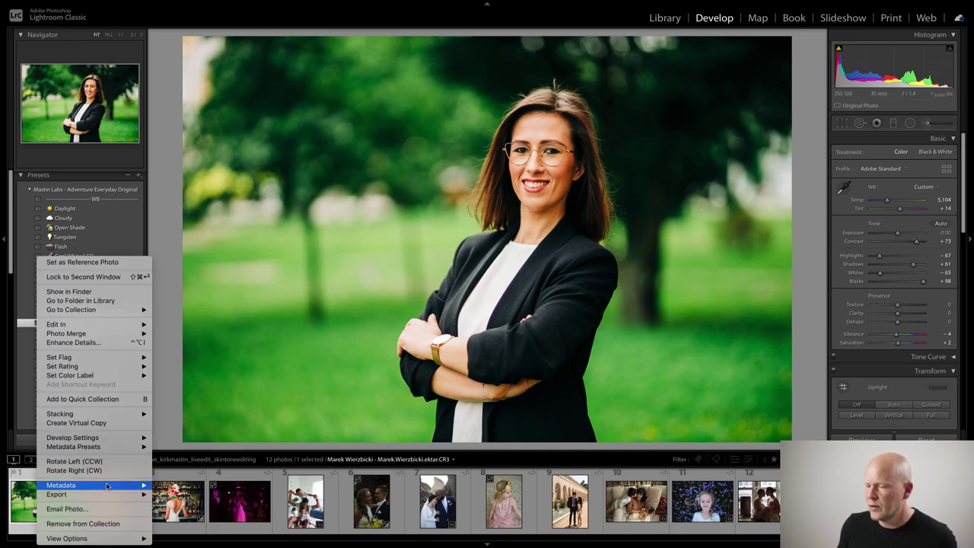
left_click(803, 341)
key("ctrl+apostrophe")
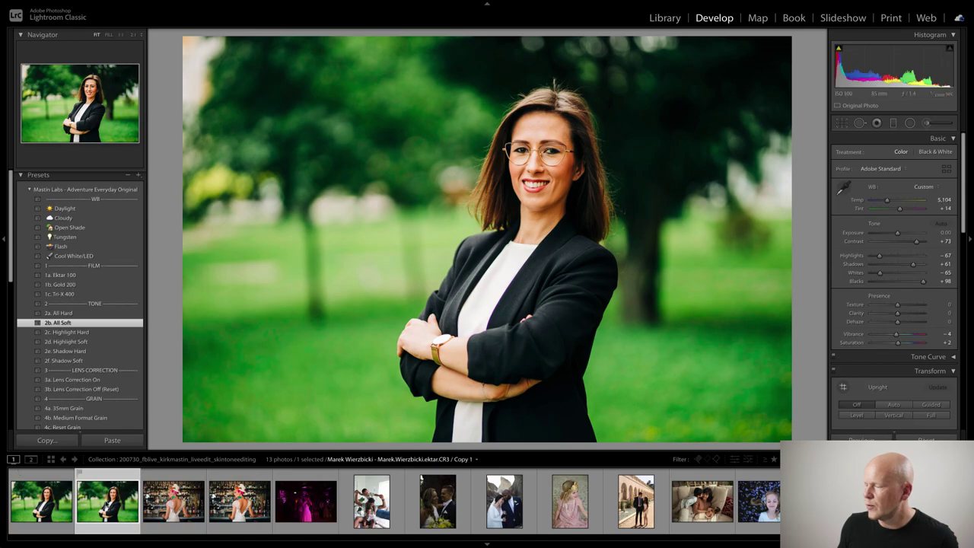
key("ctrl+shift+r")
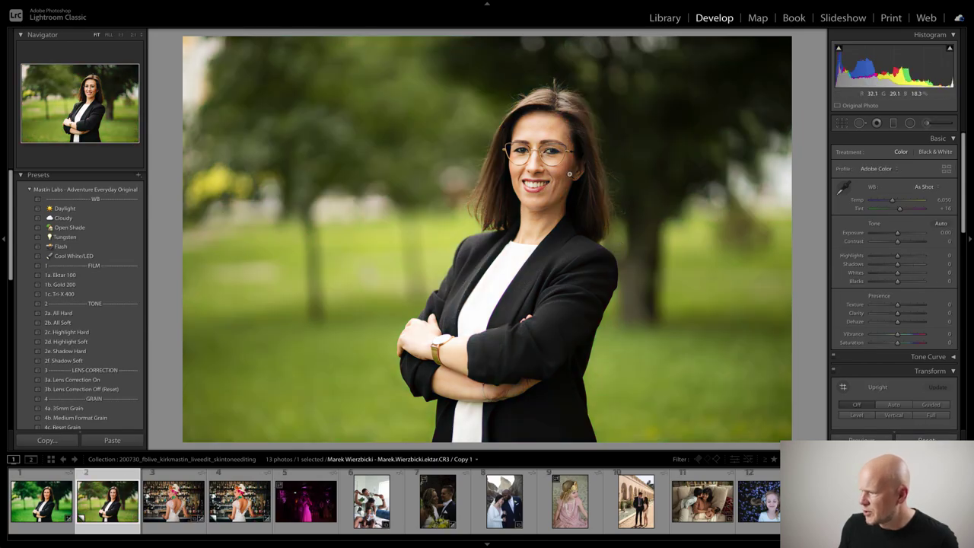
Step: Examine the virtual copy's skin tones close up and set its white balance temperature to 5,457
left_click(552, 148)
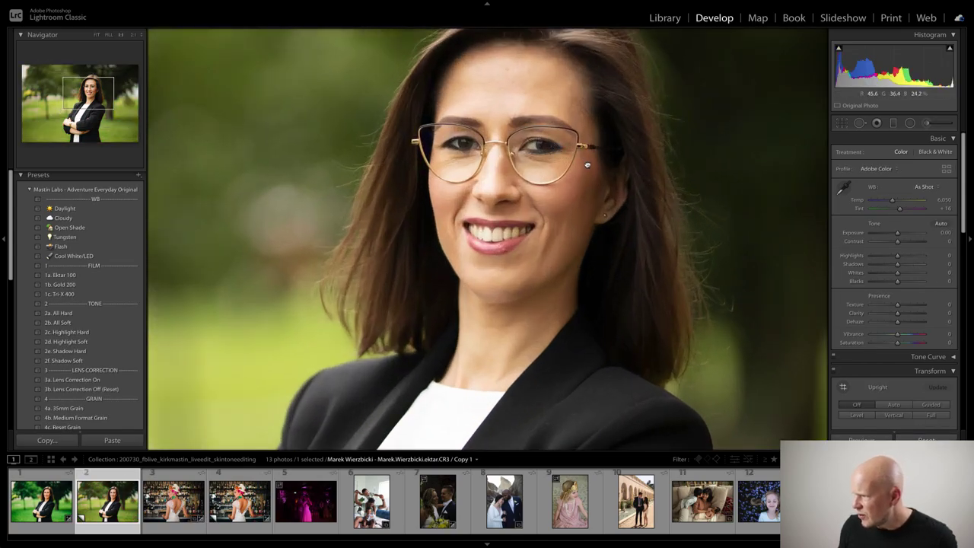
left_click_drag(586, 154, 529, 234)
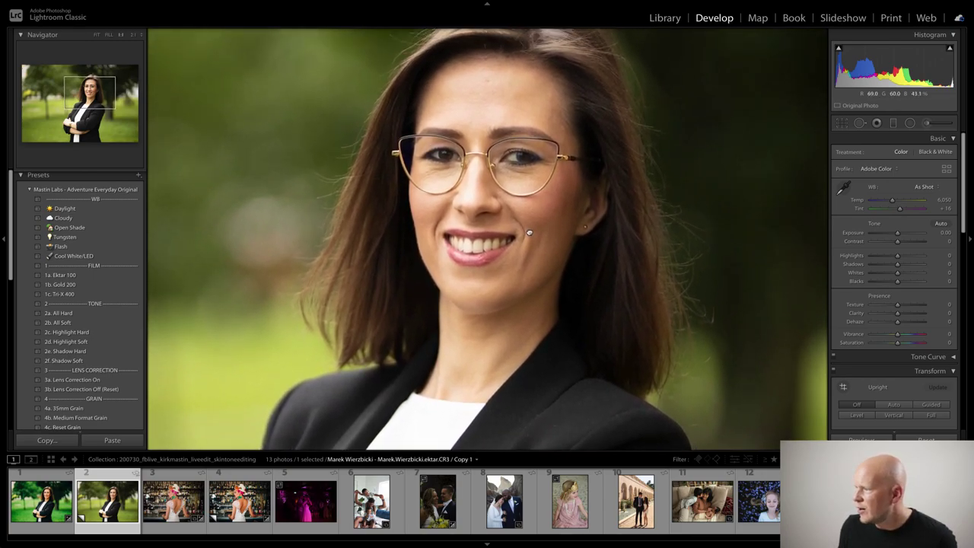
left_click_drag(541, 90, 530, 96)
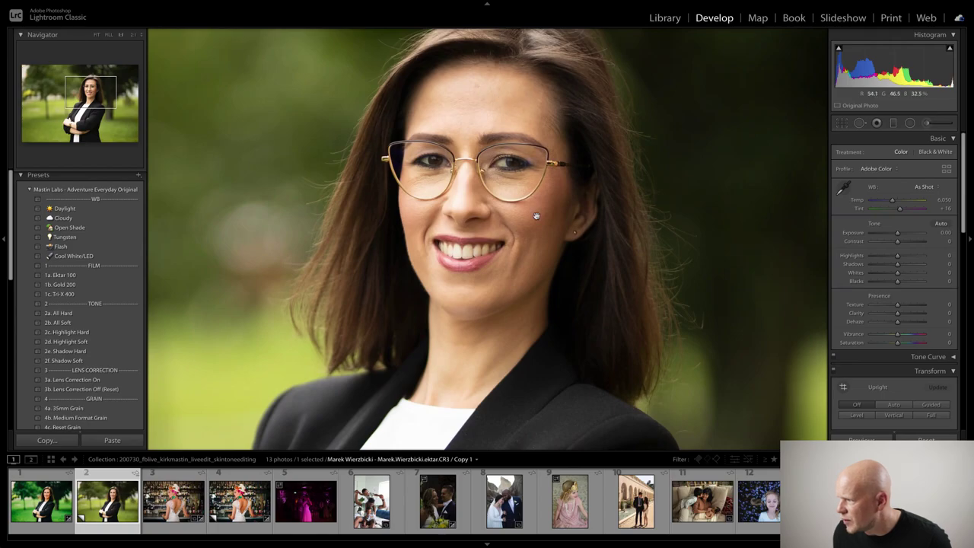
left_click_drag(537, 232, 527, 193)
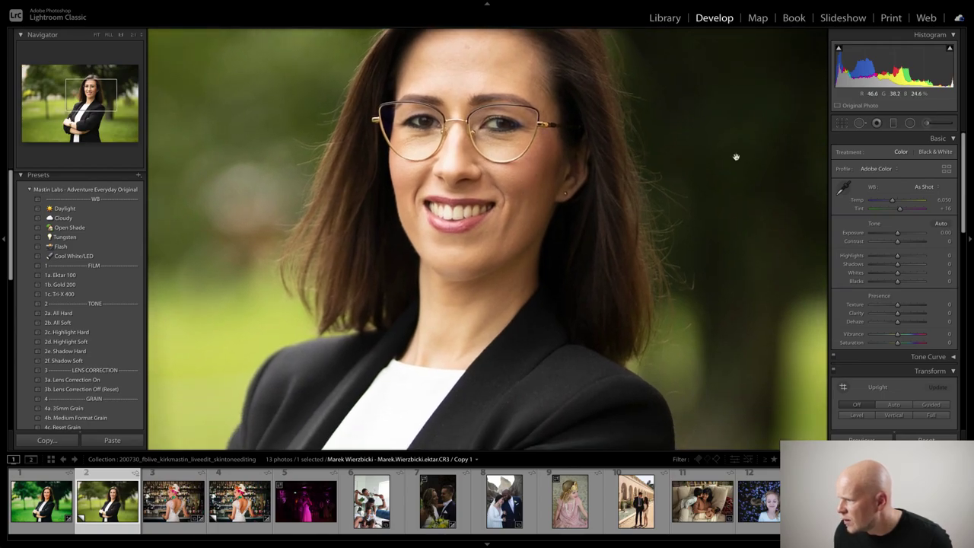
left_click_drag(892, 201, 889, 203)
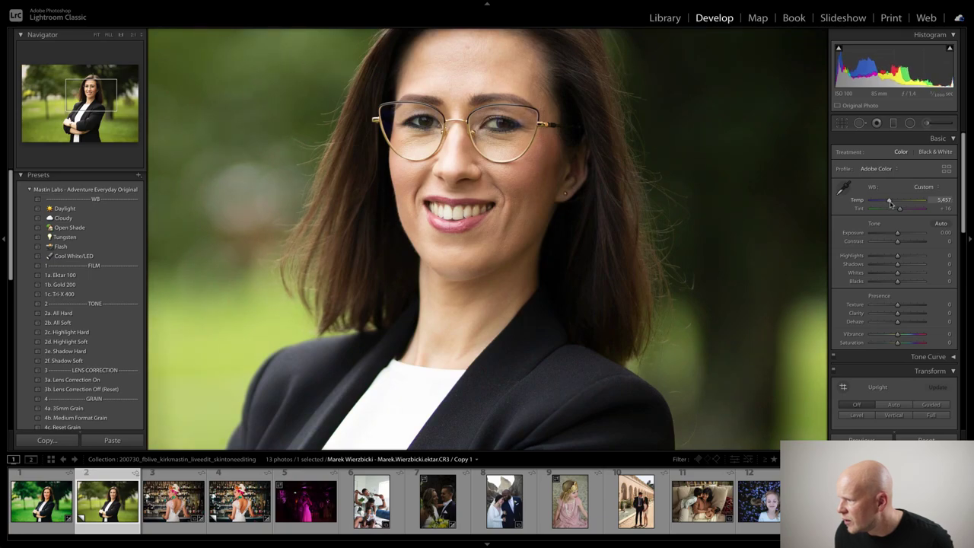
left_click(439, 186)
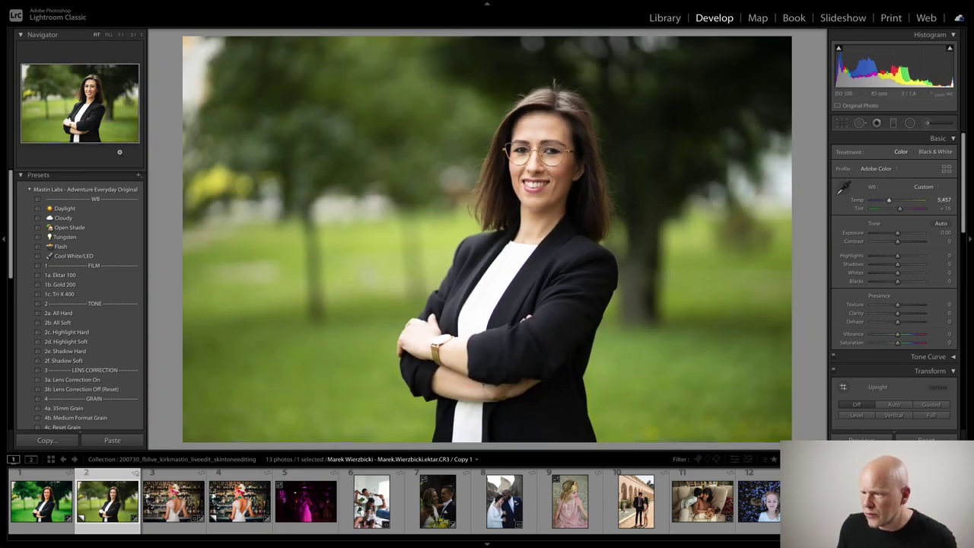
Step: Apply the 1a. Pro 400H Neutral preset from the Mastin Labs Fujicolor Original set to the virtual copy
left_click(28, 189)
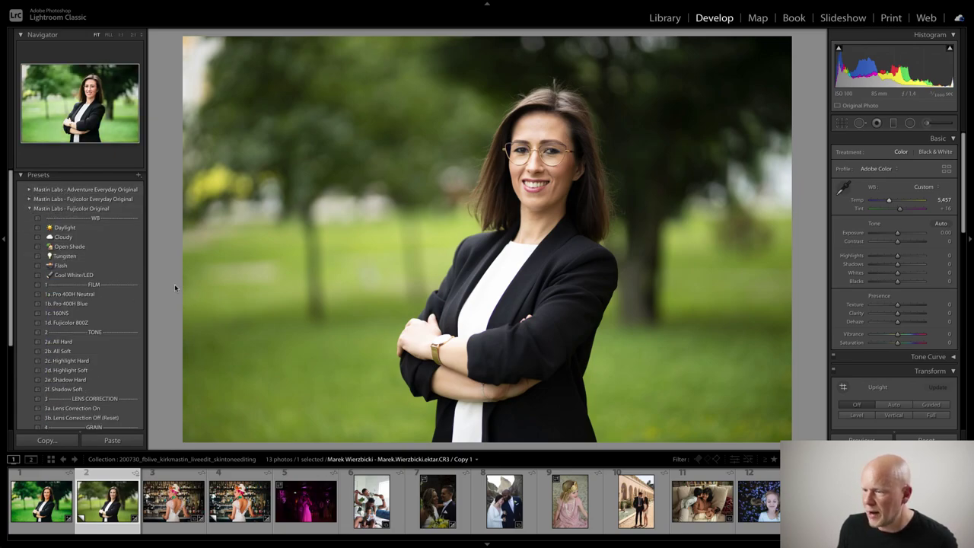
left_click(29, 199)
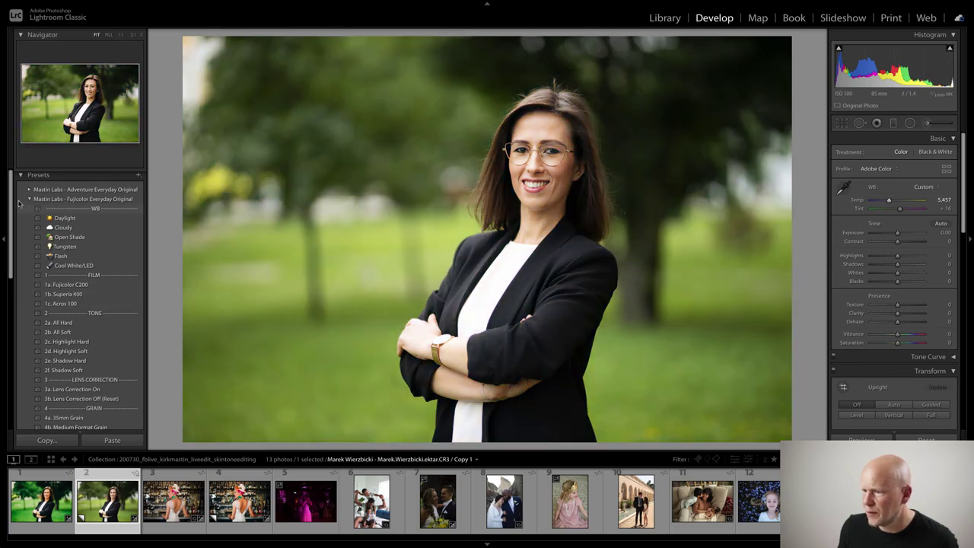
left_click(28, 199)
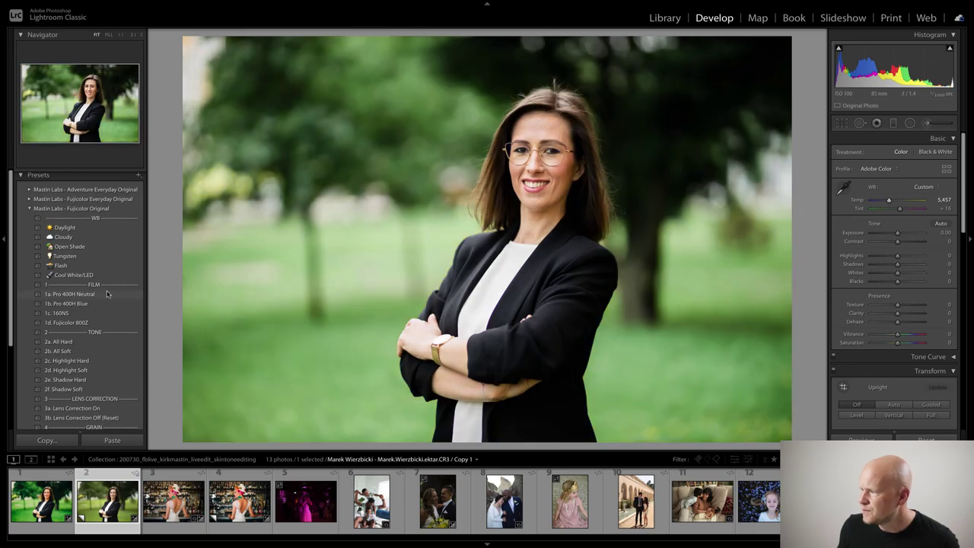
left_click(108, 295)
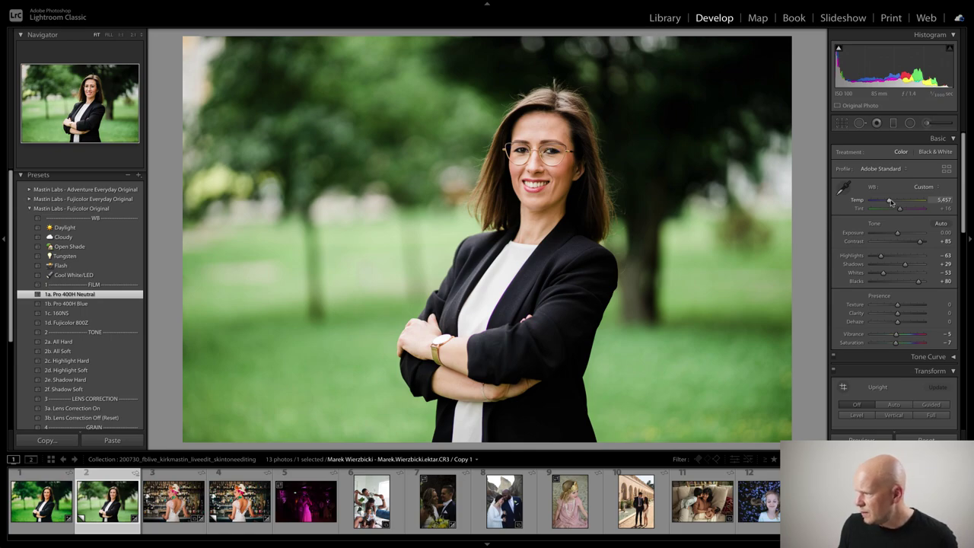
Step: Fine-tune the virtual copy's white balance to a temperature of 5,410 and a tint of +20
left_click_drag(892, 200, 890, 202)
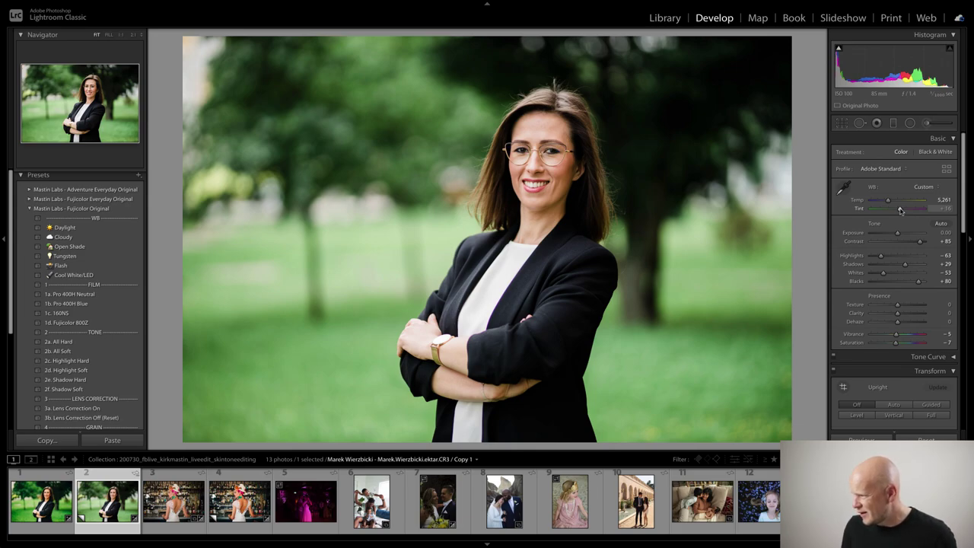
left_click_drag(900, 212, 903, 212)
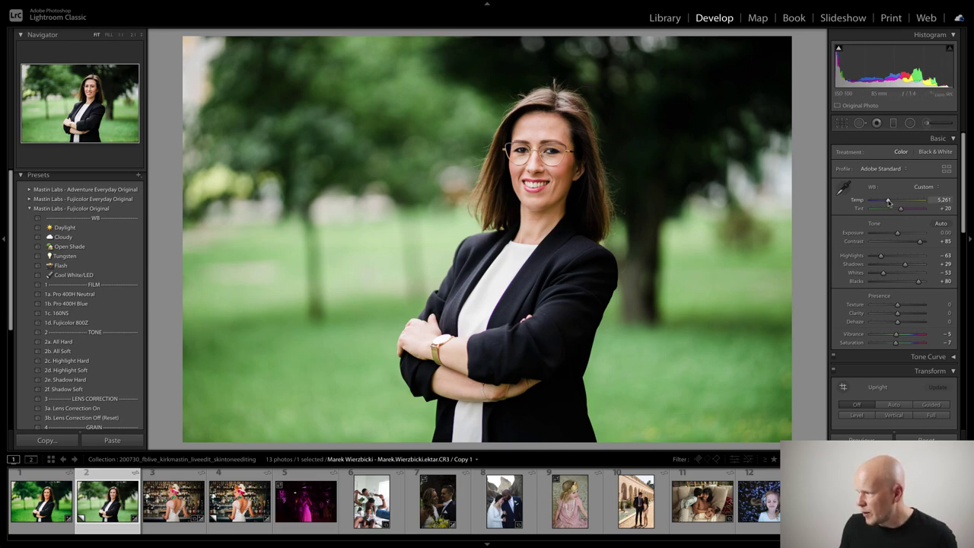
left_click_drag(888, 202, 889, 201)
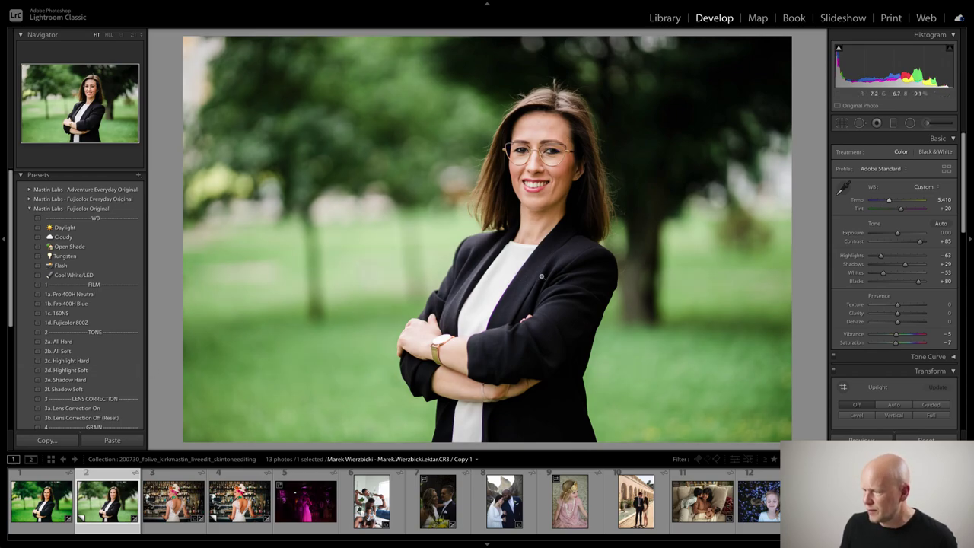
Step: Compare the before and after versions of the virtual copy and of the original portrait side by side
key("y")
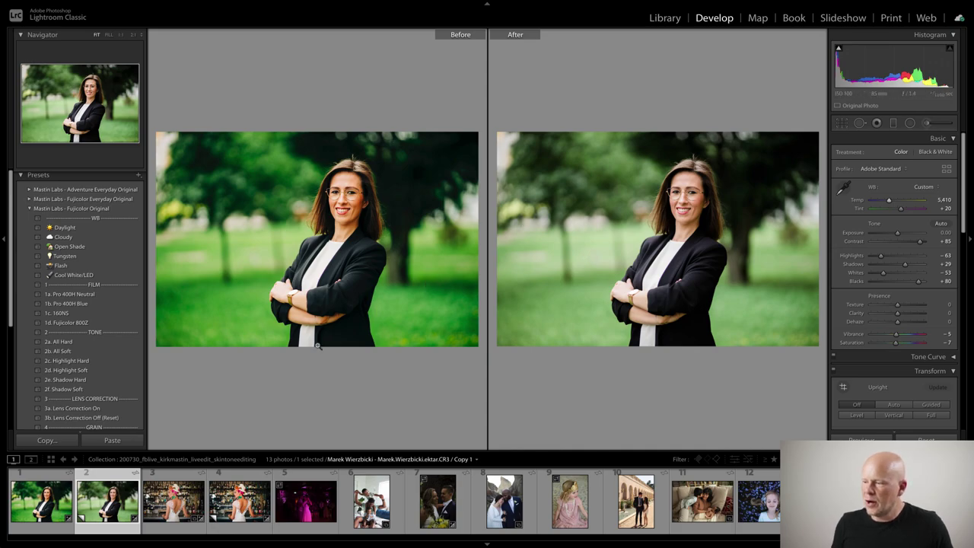
left_click(42, 501)
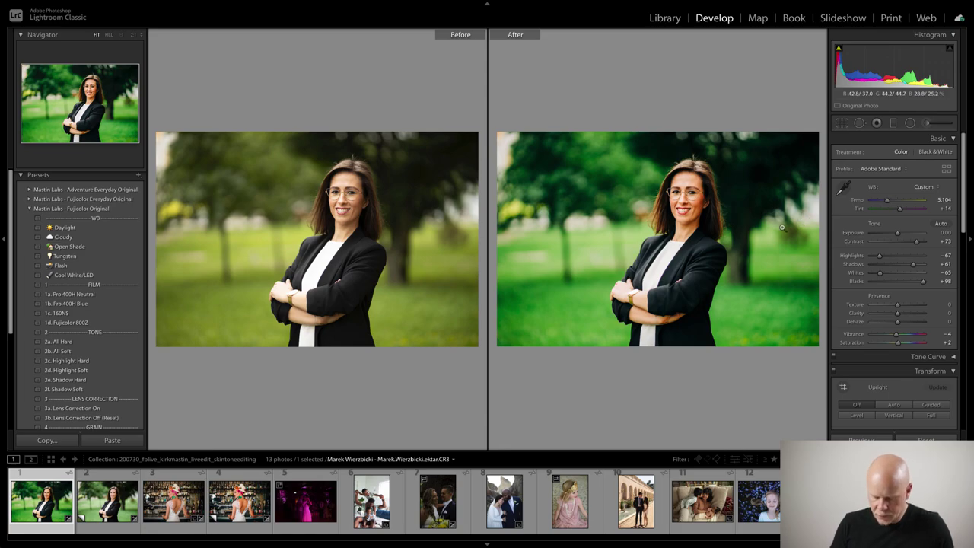
key("y")
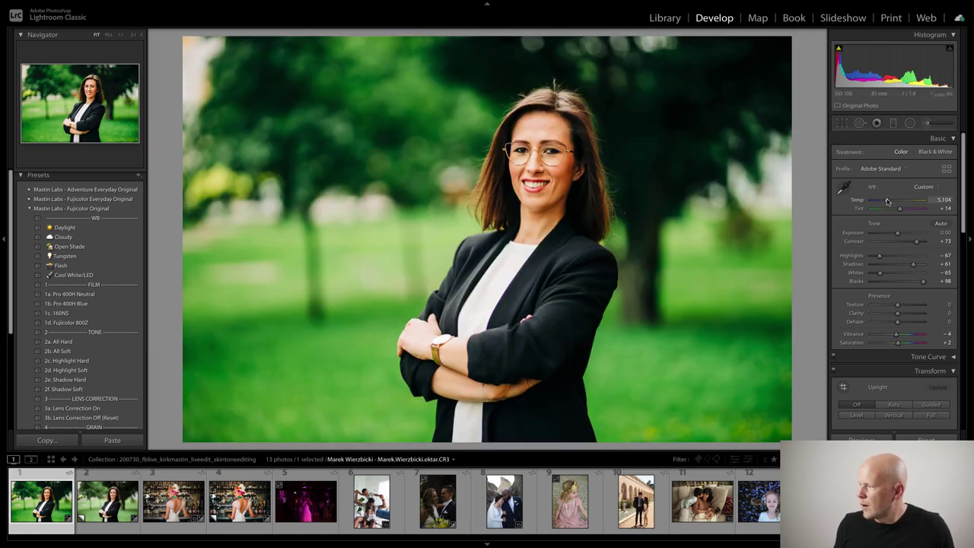
Step: Return the original portrait's white balance to As Shot and try cooler and warmer temperatures, settling on 4,594
left_click(924, 186)
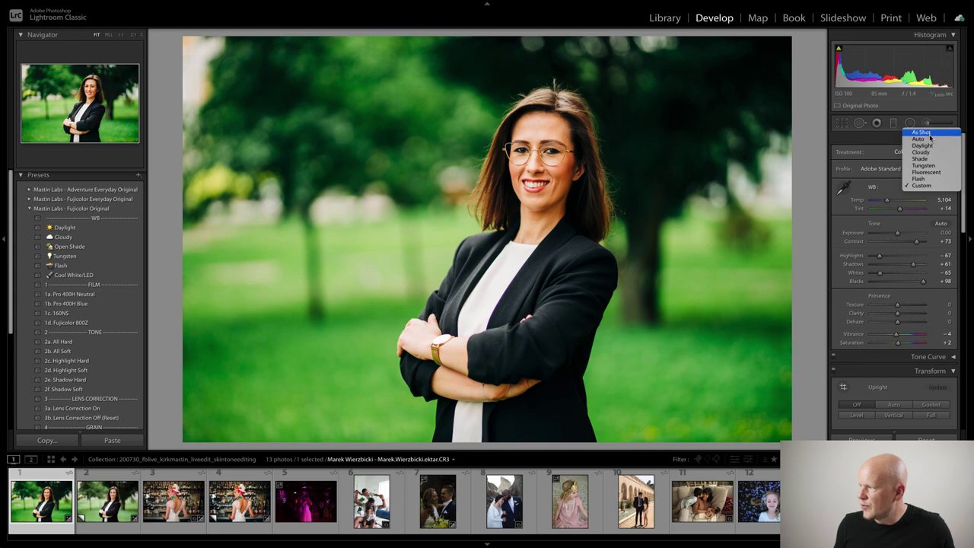
key("Escape")
double_click(895, 187)
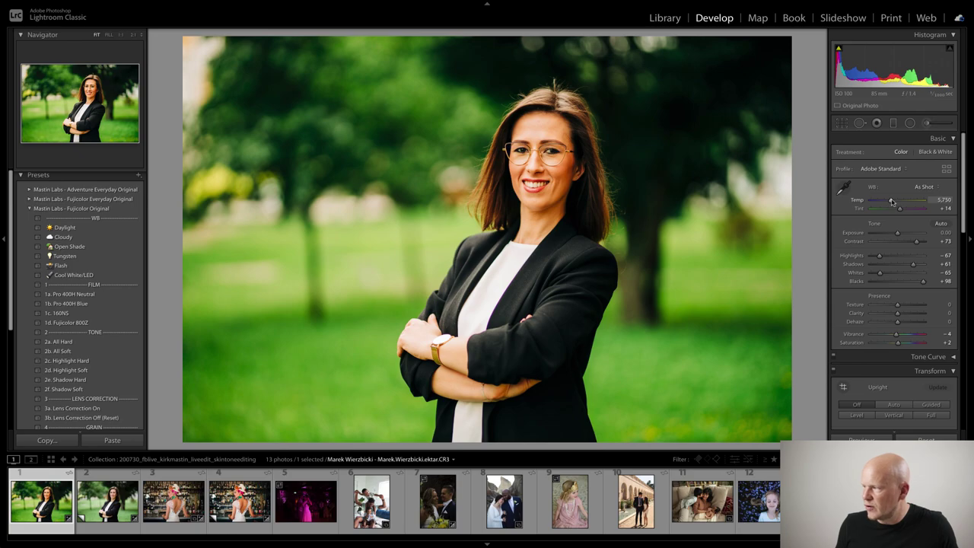
left_click_drag(892, 201, 883, 201)
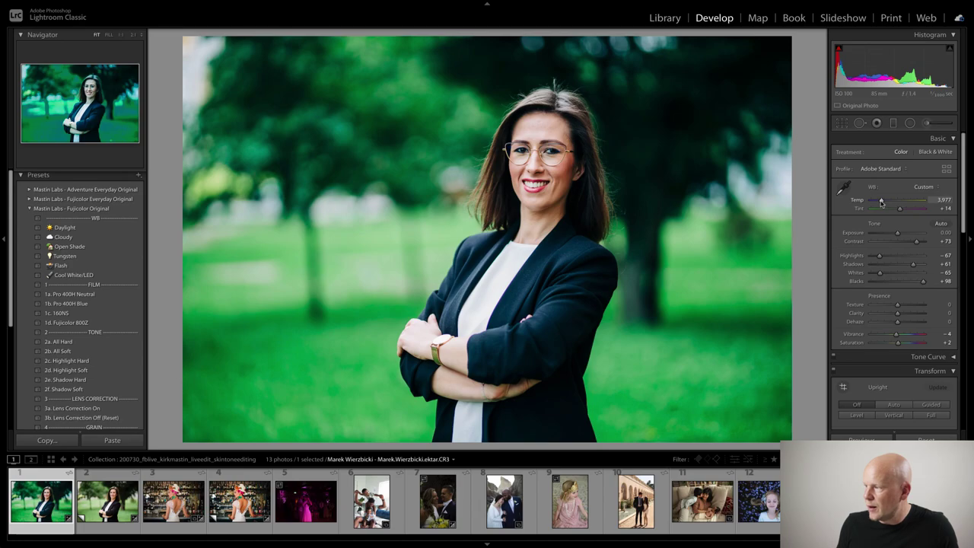
left_click_drag(881, 201, 887, 200)
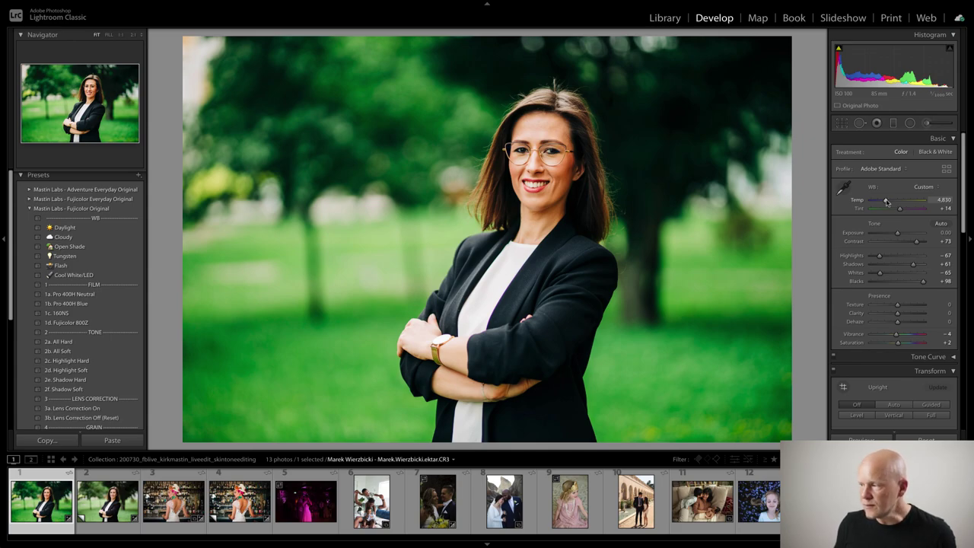
left_click_drag(887, 202, 885, 202)
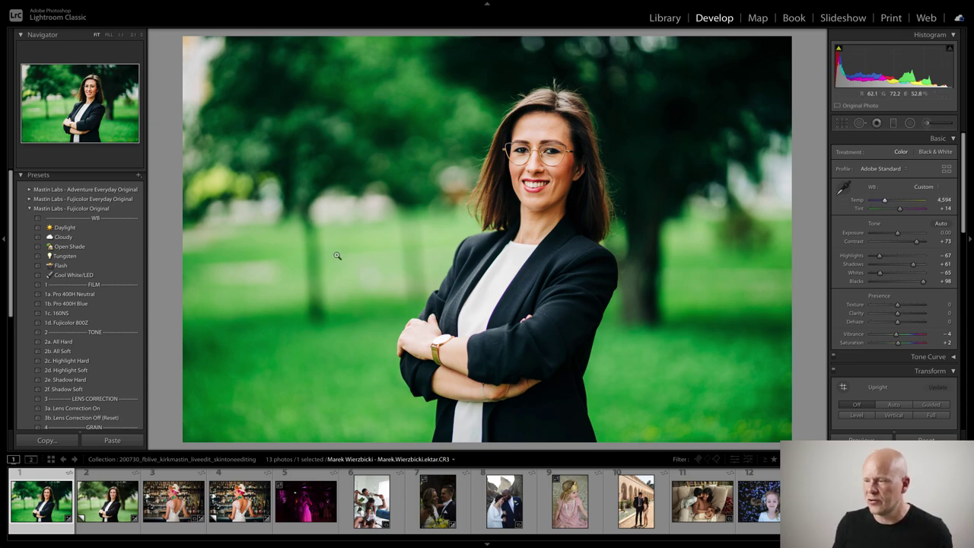
Step: Apply the 1b. Portra 400 preset from the Portra Original set to the original portrait, with temperature 4,883 and tint +22
left_click(99, 508)
left_click(42, 501)
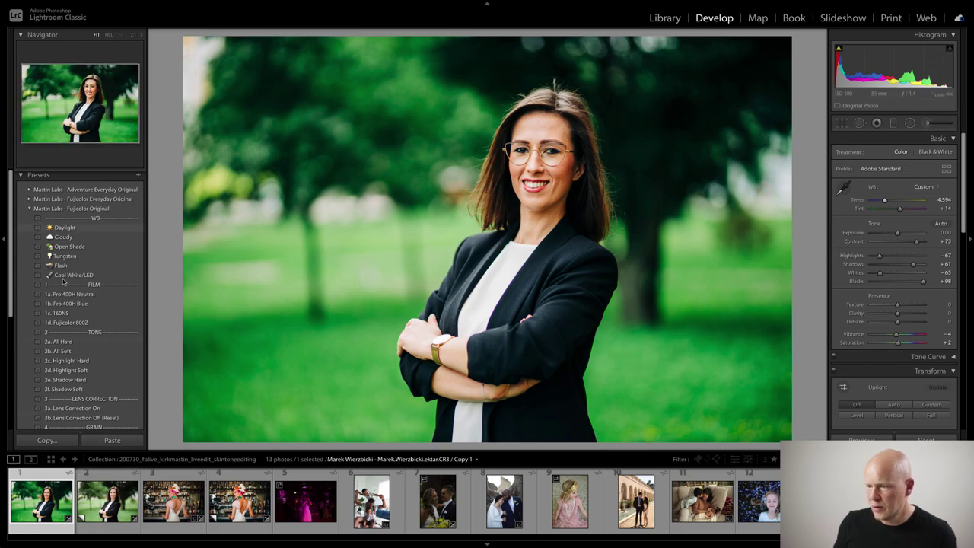
left_click(28, 209)
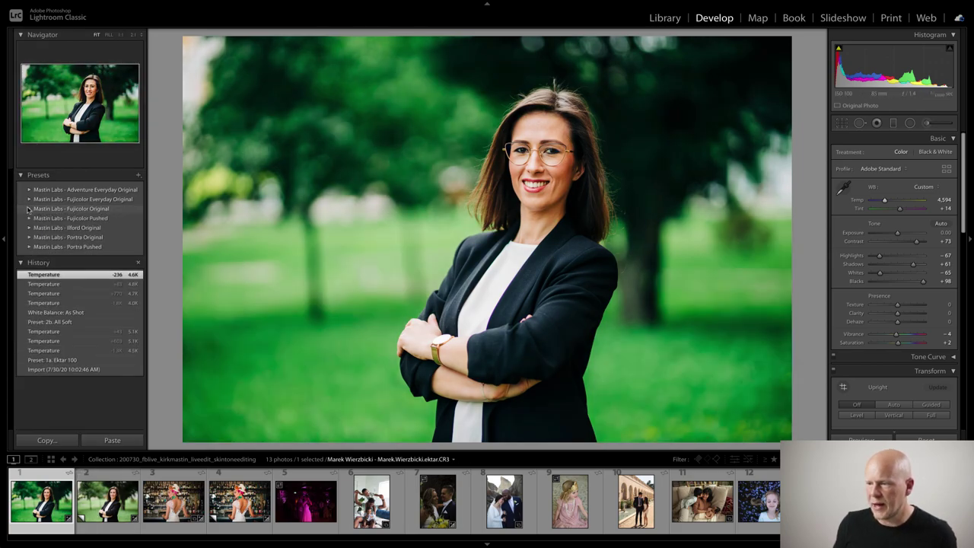
left_click(29, 237)
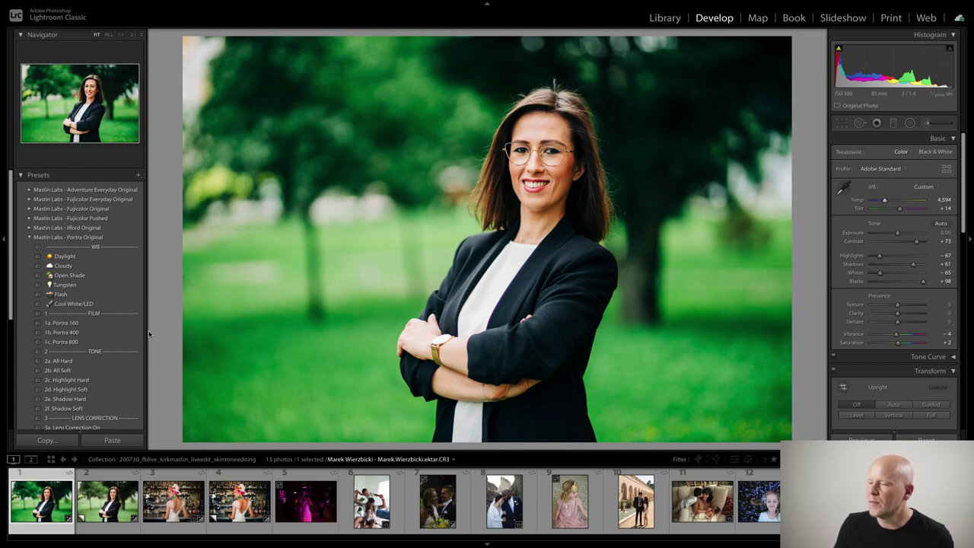
left_click(128, 334)
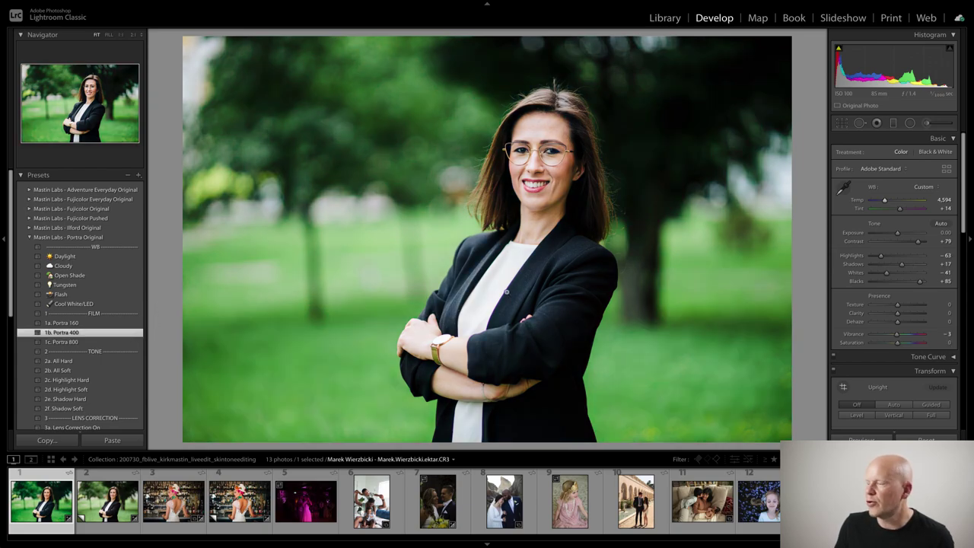
left_click_drag(885, 203, 902, 211)
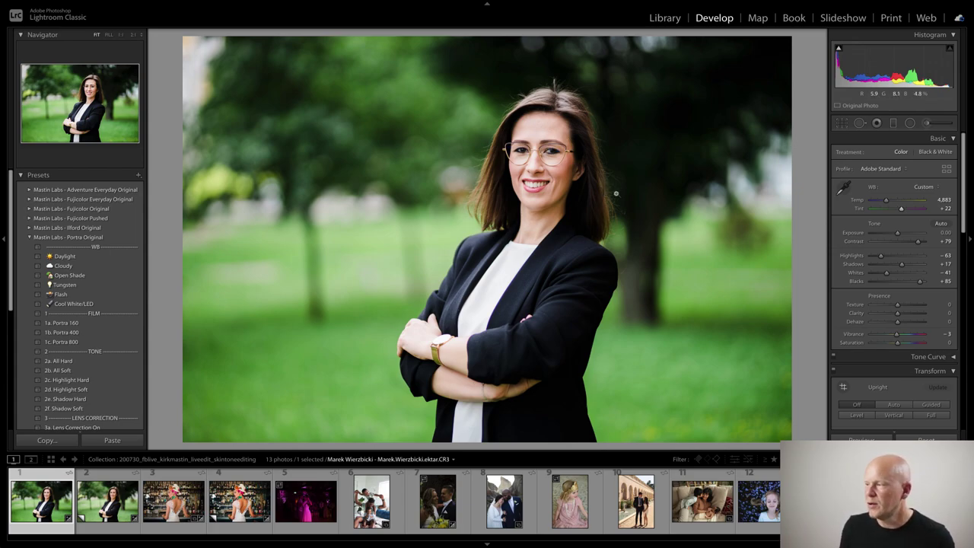
Step: Compare the two edited versions of the outdoor portrait, then open the family photo on the bed
left_click(105, 494)
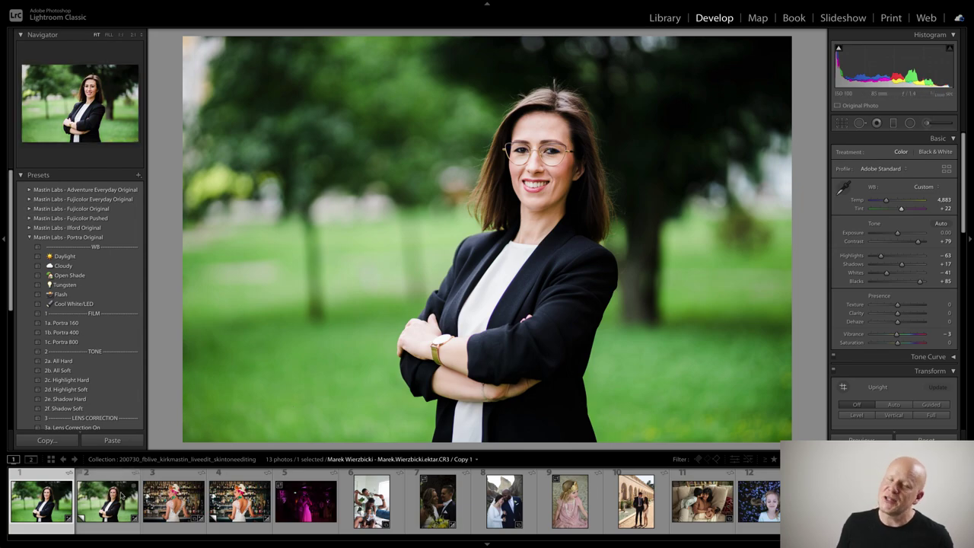
key("Left")
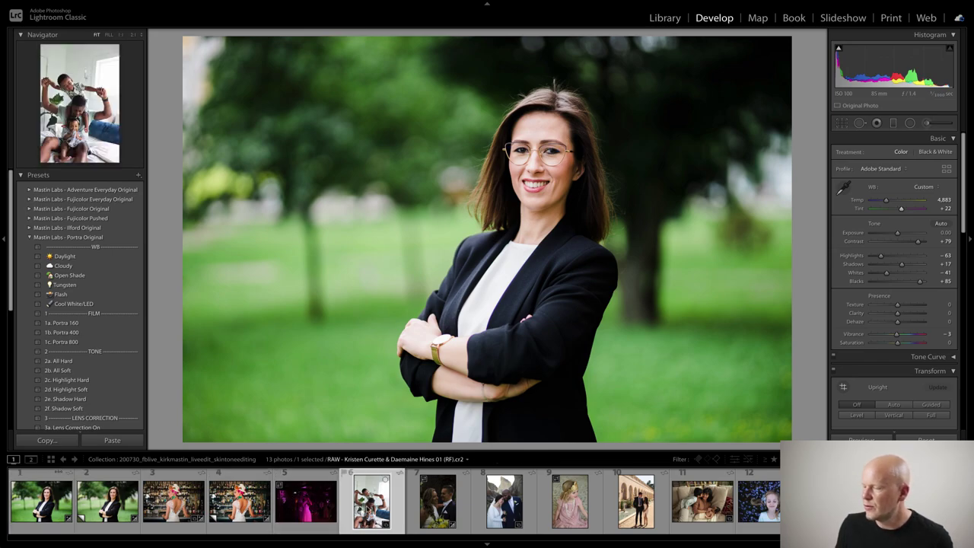
left_click(369, 508)
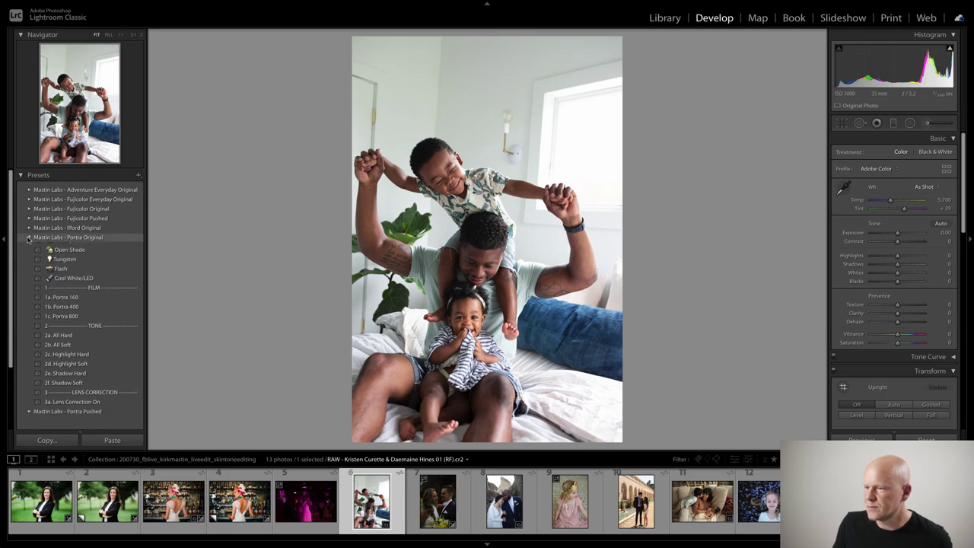
left_click(28, 238)
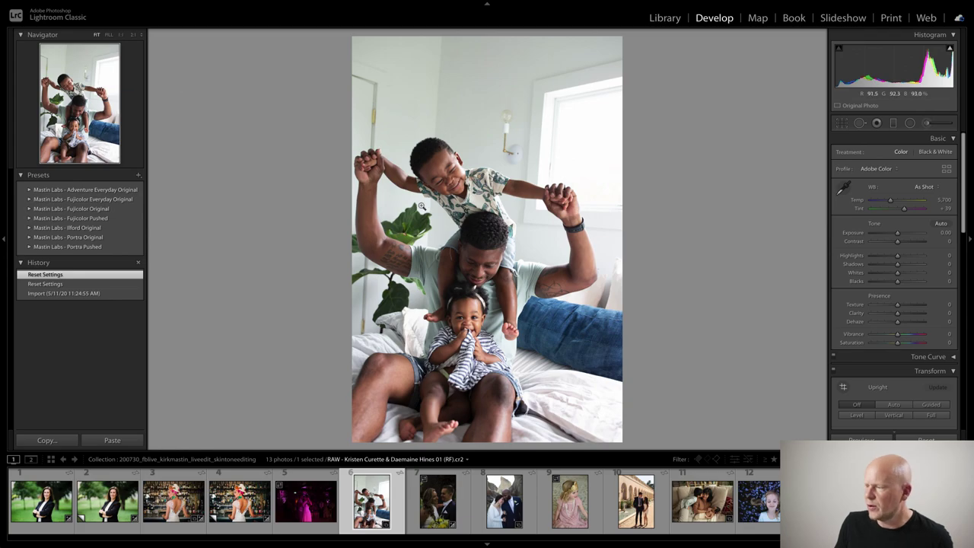
Step: Examine the skin tones of the father and both children up close in the family photo
left_click(487, 274)
left_click_drag(490, 275, 484, 119)
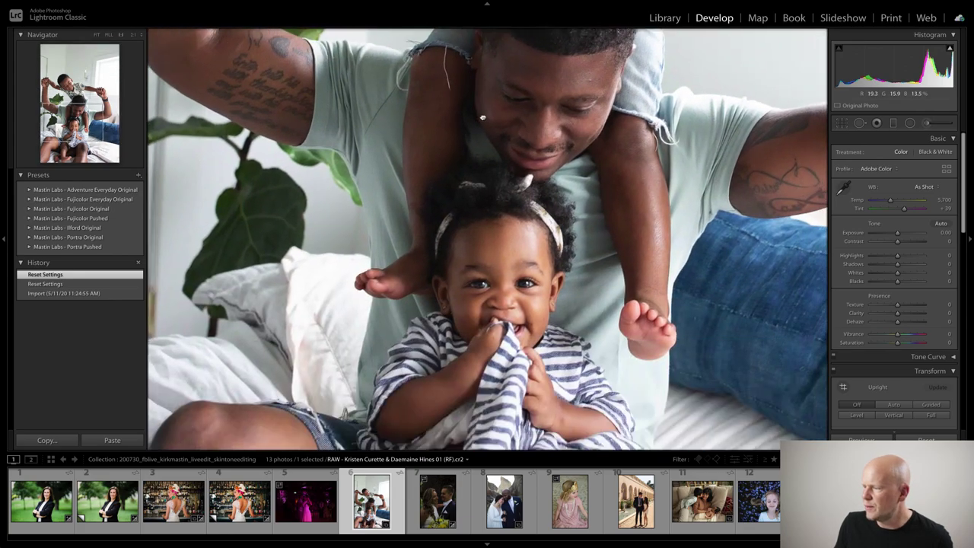
left_click_drag(488, 80, 494, 153)
left_click_drag(360, 41, 372, 210)
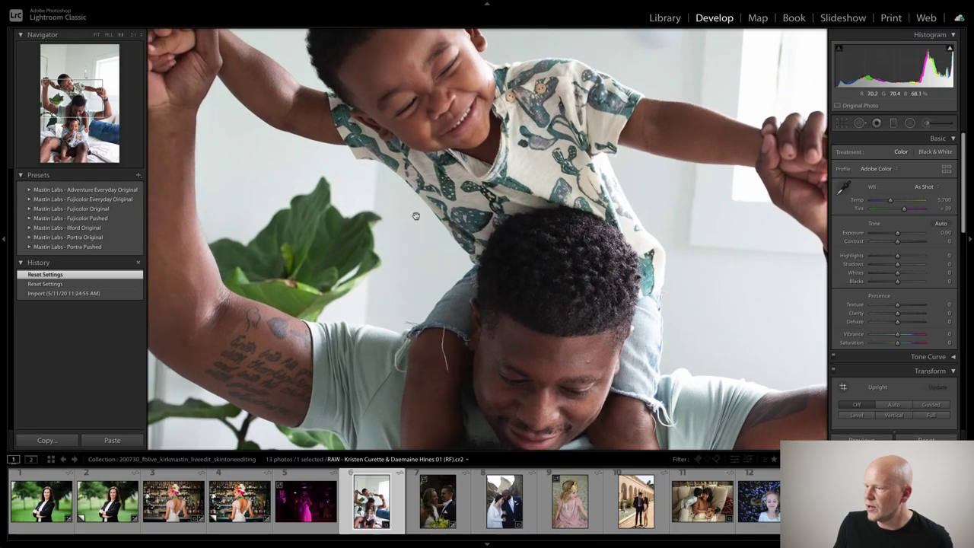
left_click_drag(411, 294, 381, 38)
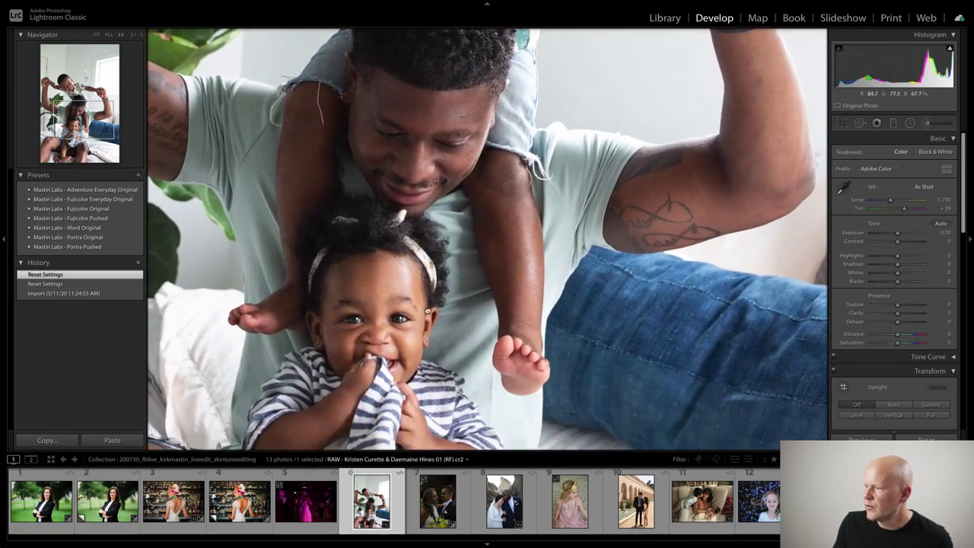
left_click_drag(342, 335, 385, 335)
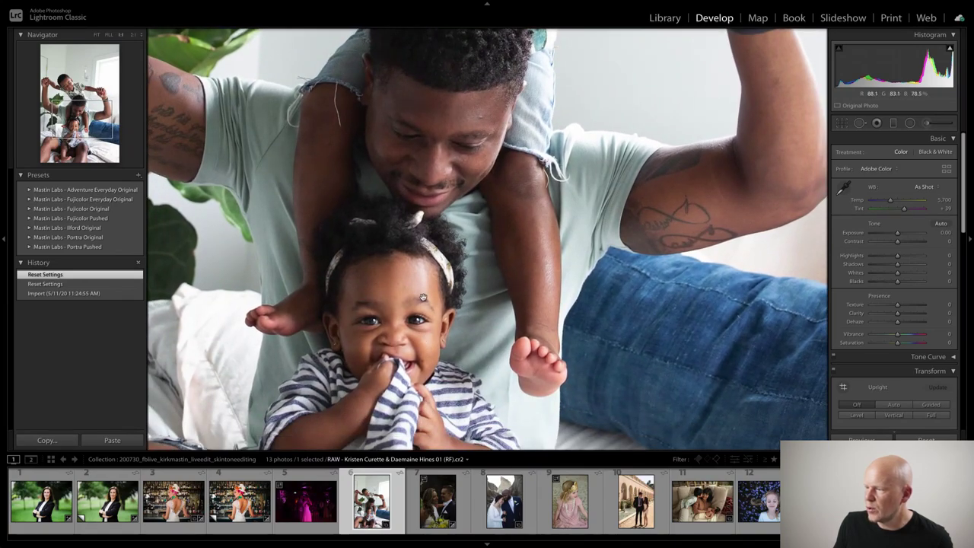
left_click_drag(383, 287, 383, 261)
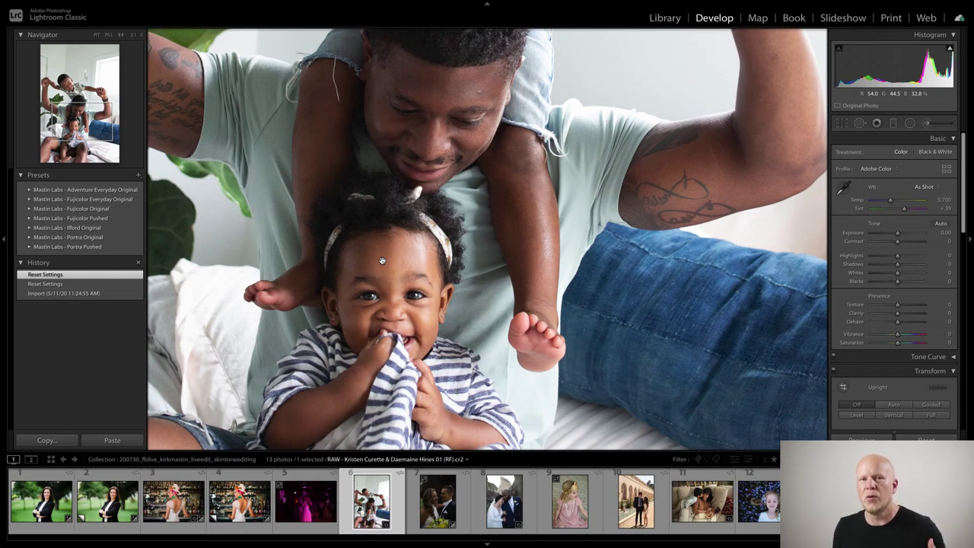
scroll(408, 210, "up", 3)
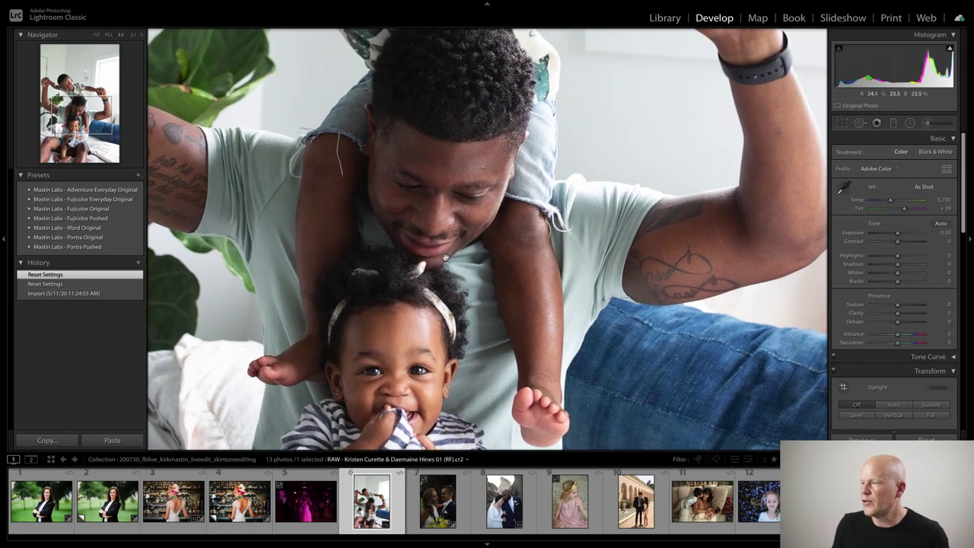
scroll(526, 157, "left", 3)
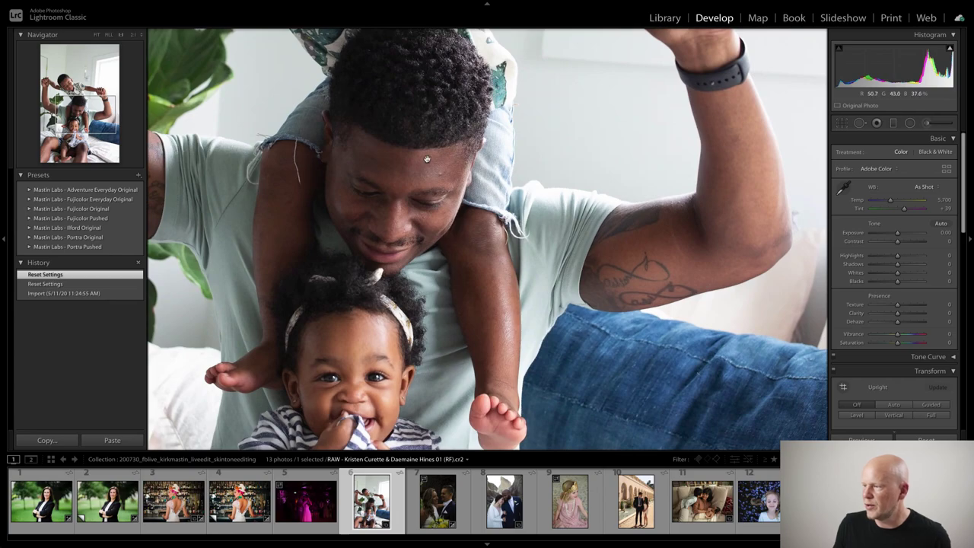
scroll(485, 163, "left", 2)
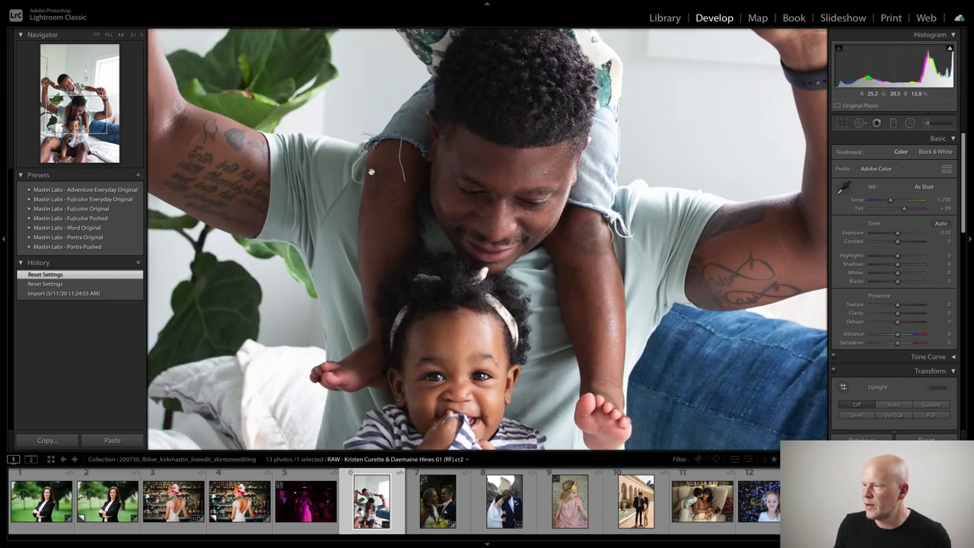
scroll(231, 152, "up", 3)
scroll(230, 152, "left", 3)
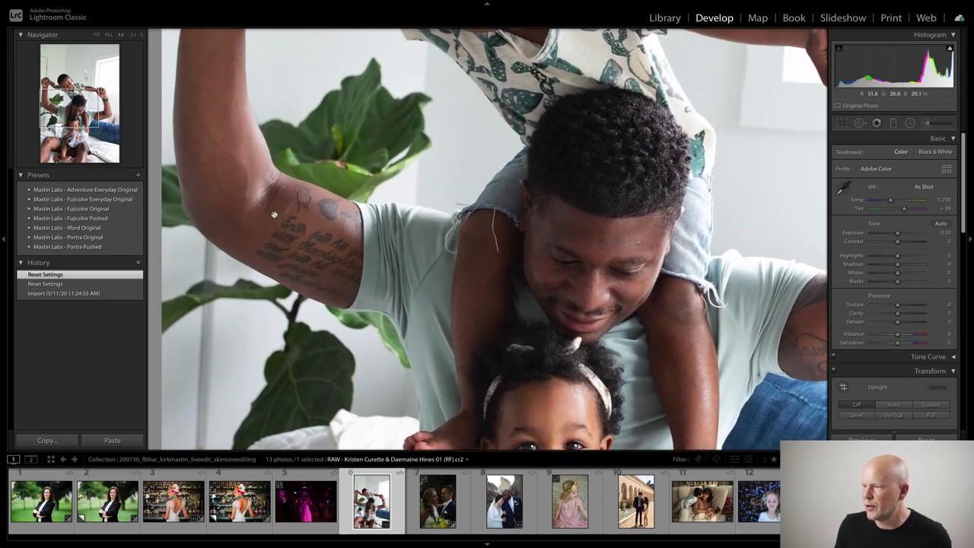
scroll(547, 112, "up", 5)
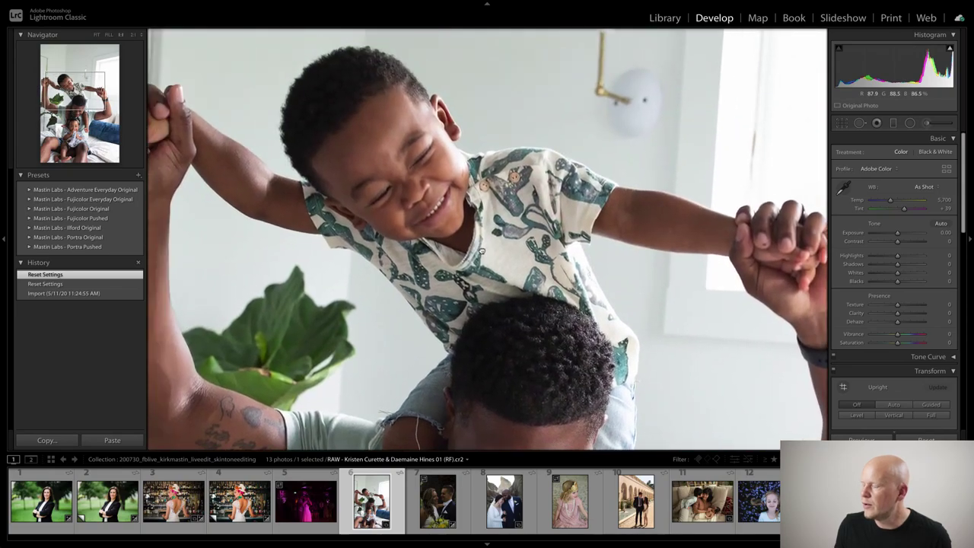
scroll(451, 213, "down", 5)
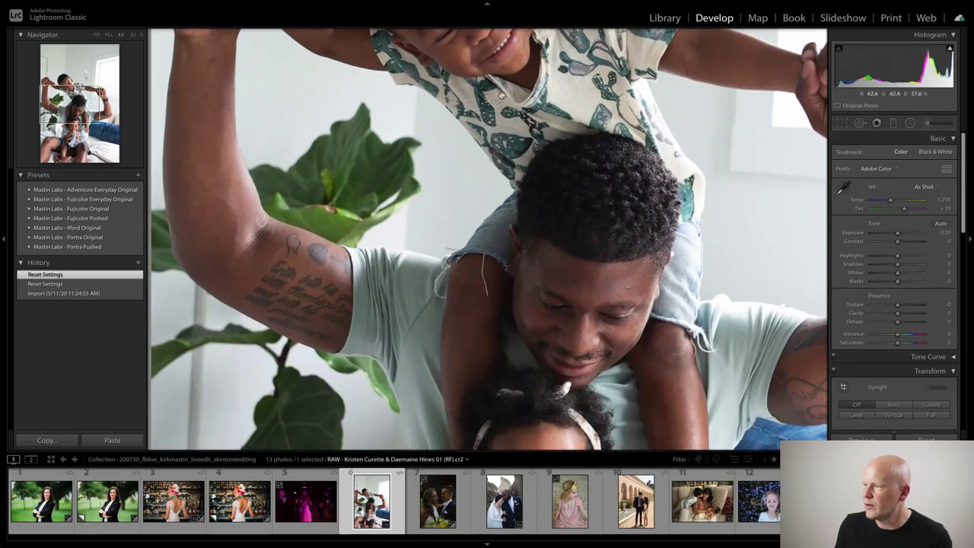
scroll(468, 238, "up", 5)
scroll(468, 238, "down", 5)
scroll(484, 132, "up", 5)
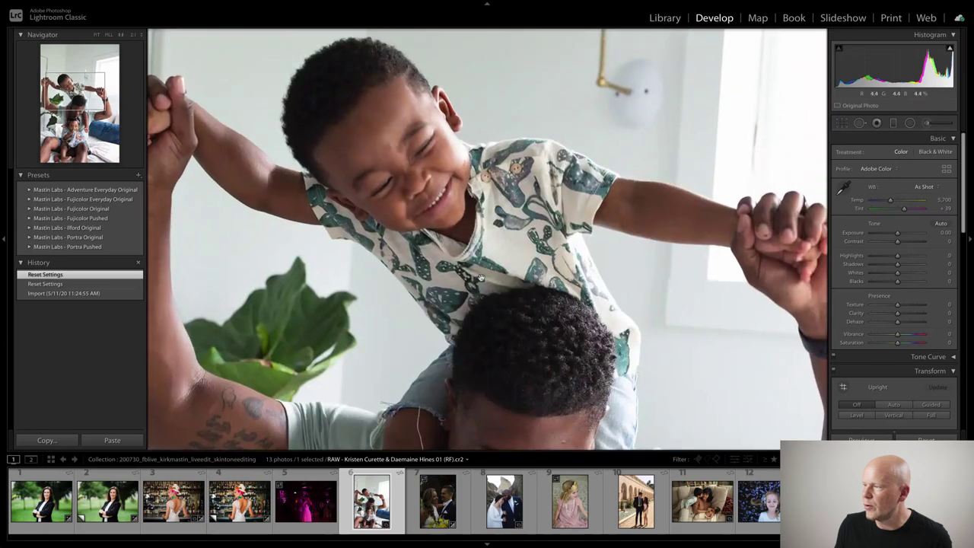
scroll(379, 126, "down", 5)
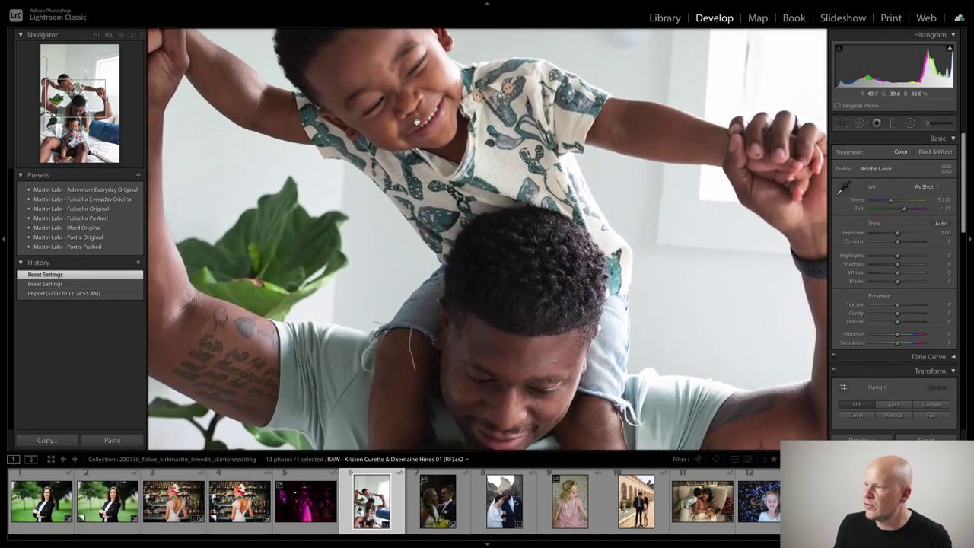
scroll(470, 215, "down", 5)
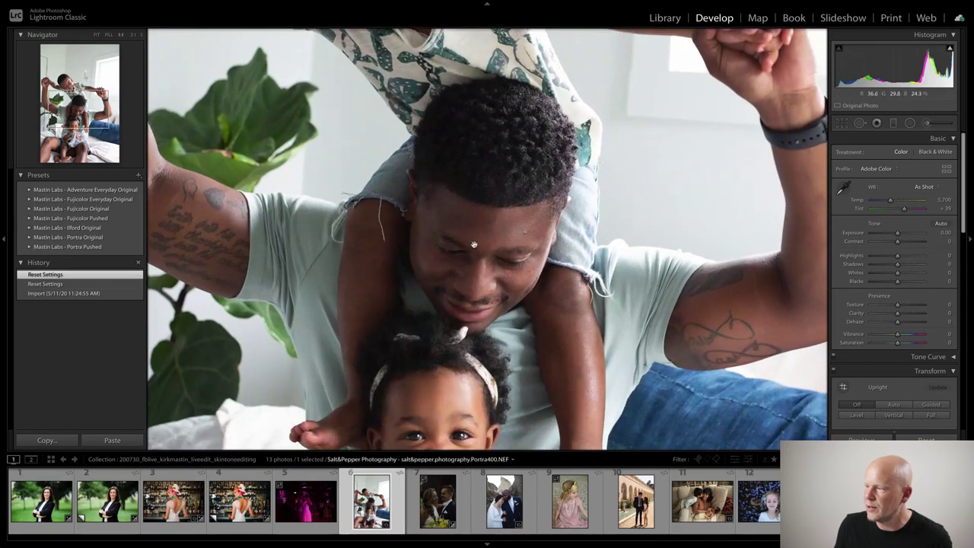
left_click(479, 207)
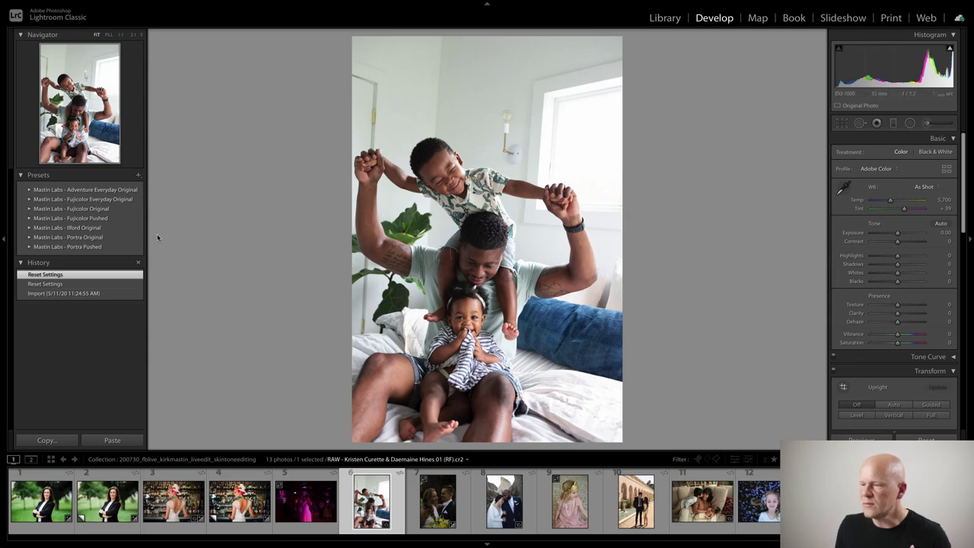
Step: Apply the 1b. Superia 400 preset from the Fujicolor Everyday Original set to the family photo
left_click(29, 238)
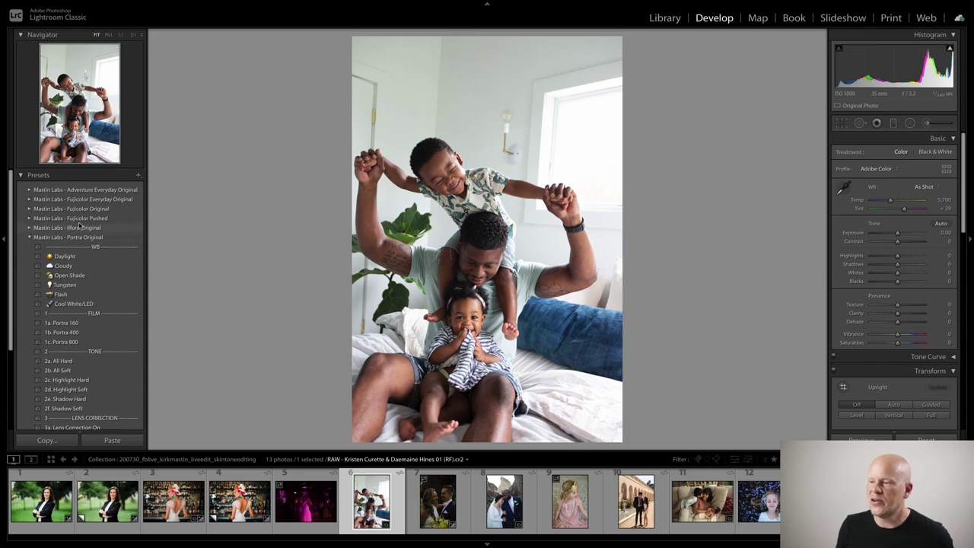
left_click(28, 218)
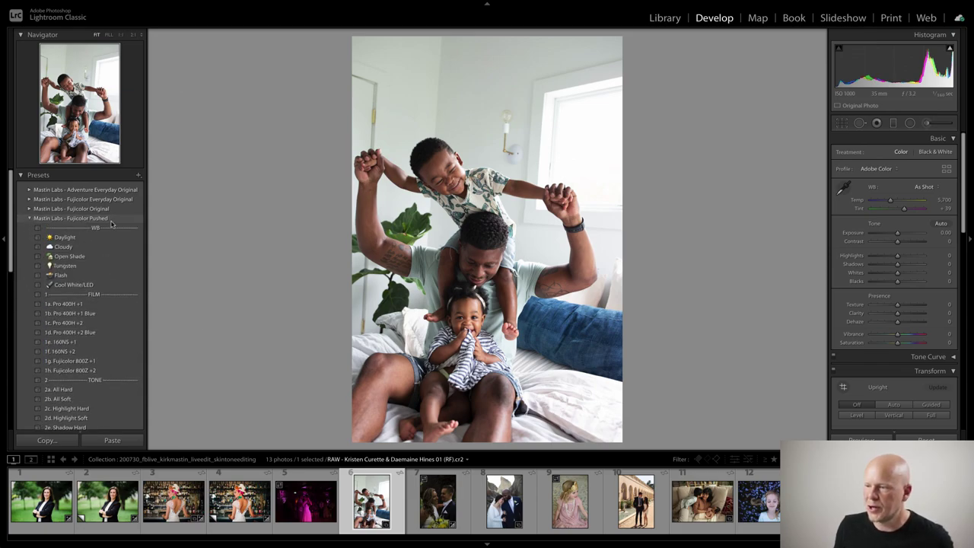
left_click(28, 208)
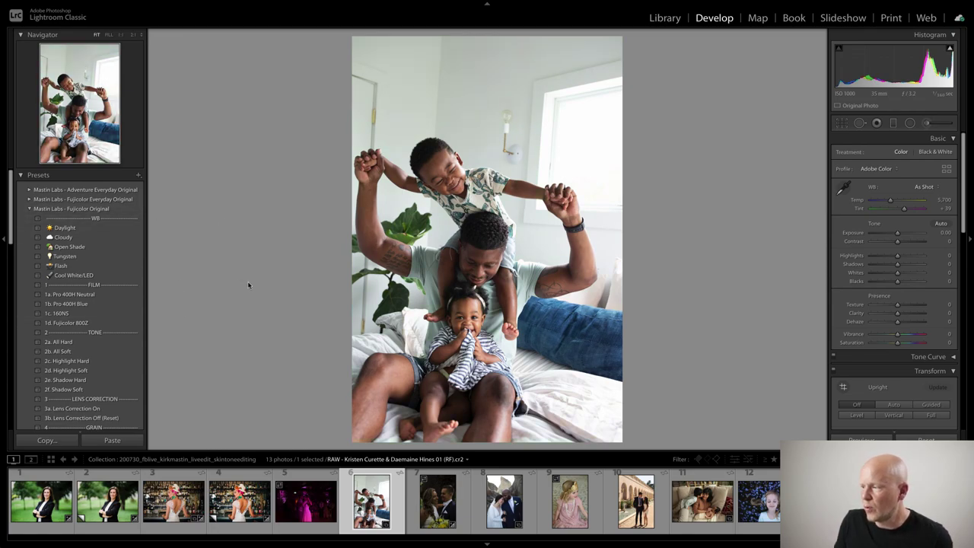
left_click(30, 198)
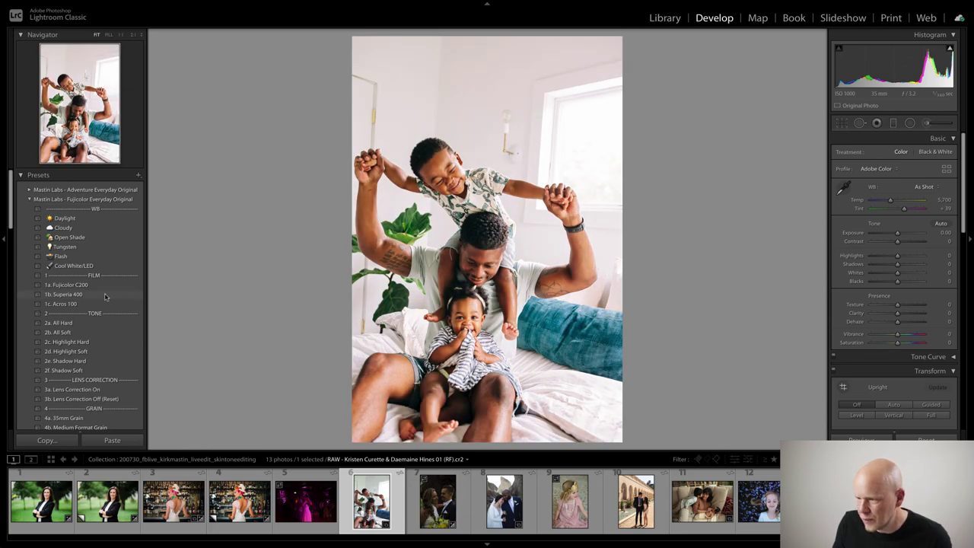
left_click(75, 300)
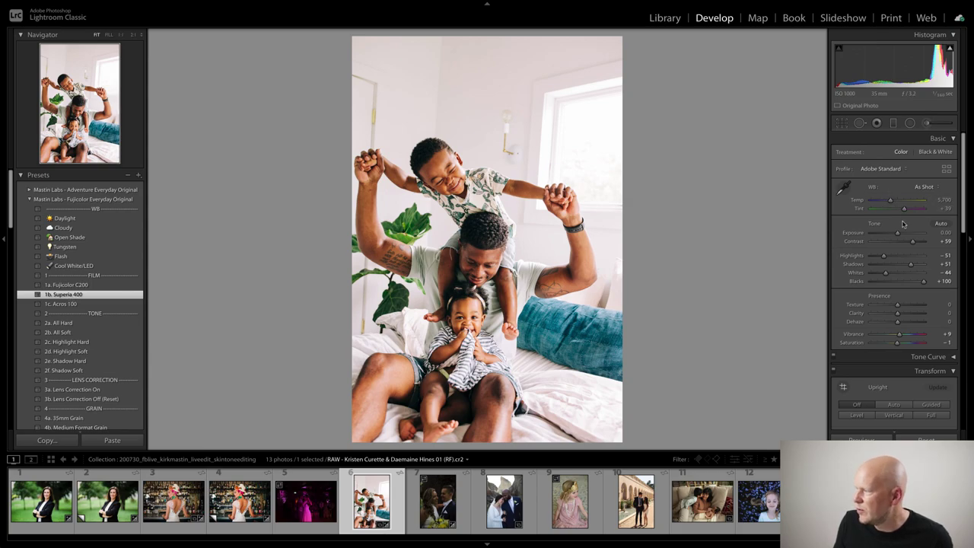
Step: Set the family photo's exposure to −0.55 and temperature to 4,883, and compare before and after side by side
left_click_drag(899, 233, 887, 203)
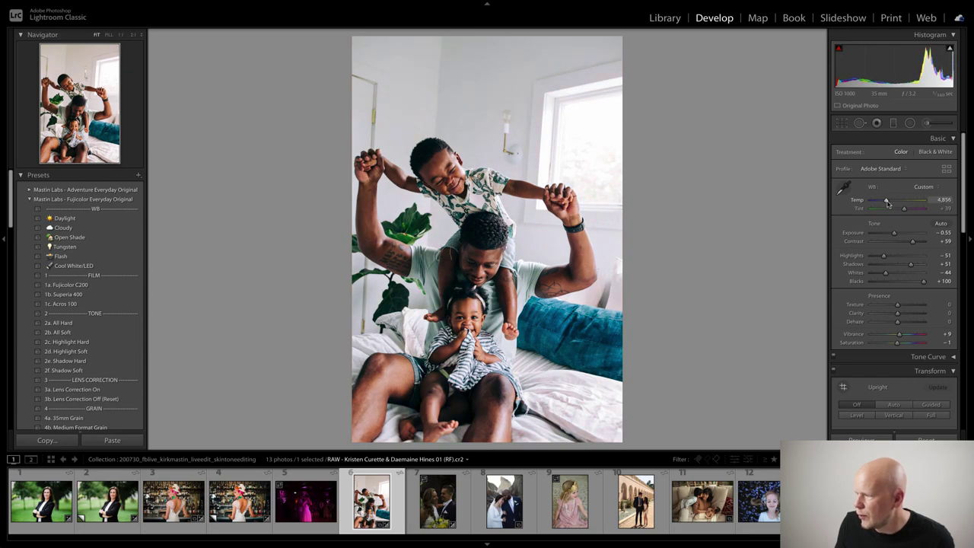
left_click_drag(887, 203, 886, 200)
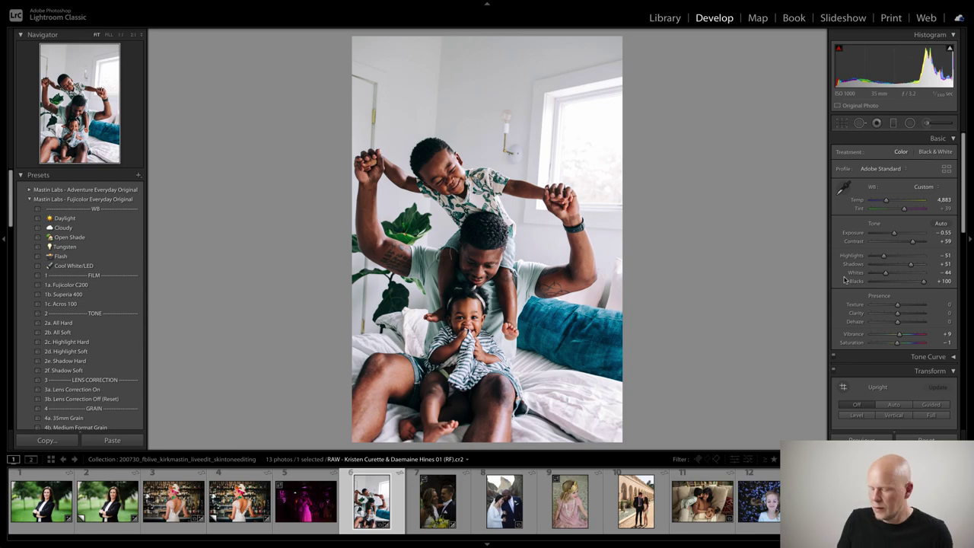
key("y")
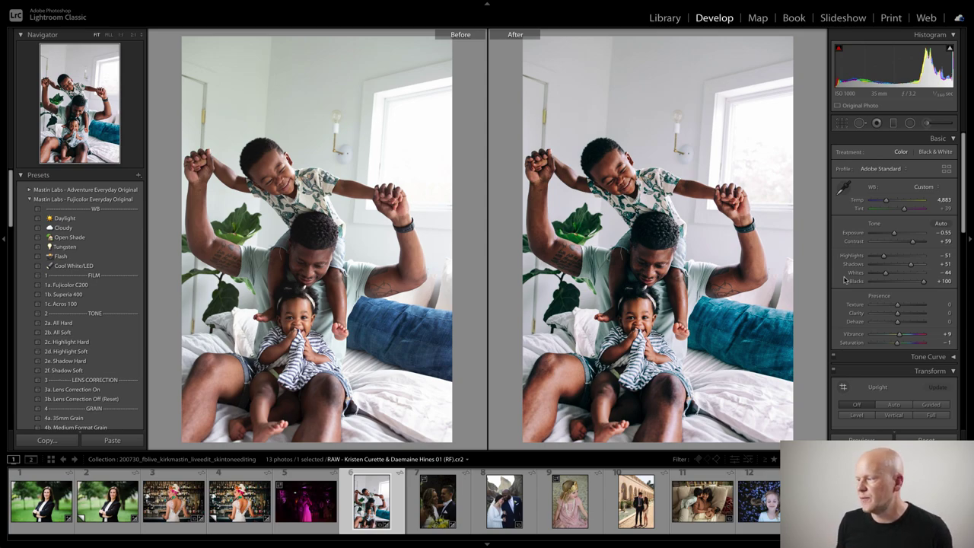
Step: Create a virtual copy of the family photo and show it on its own without the before/after comparison
right_click(374, 512)
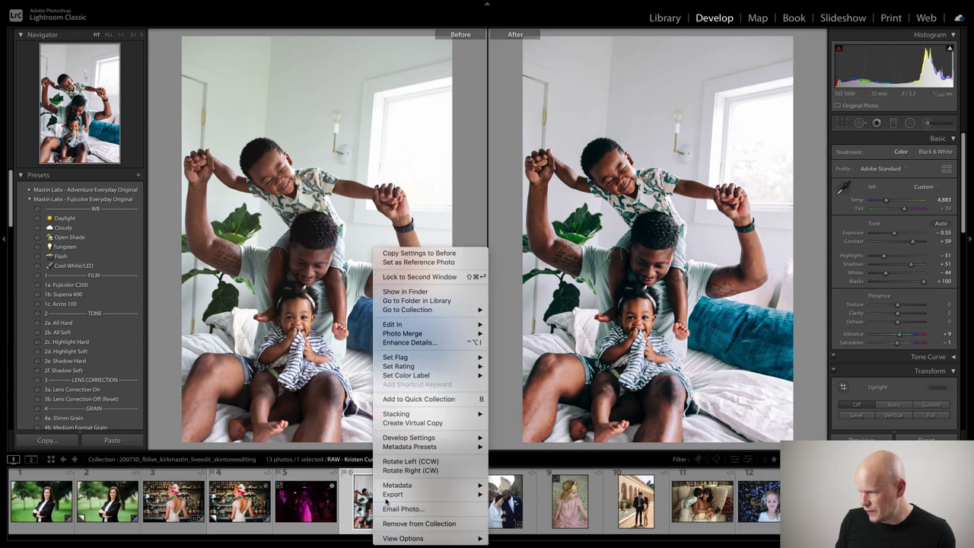
left_click(398, 423)
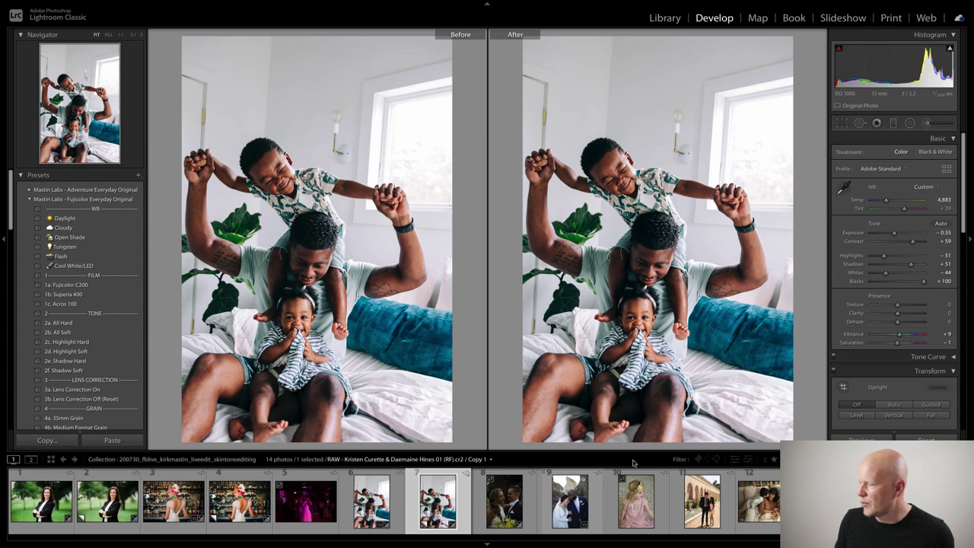
key("y")
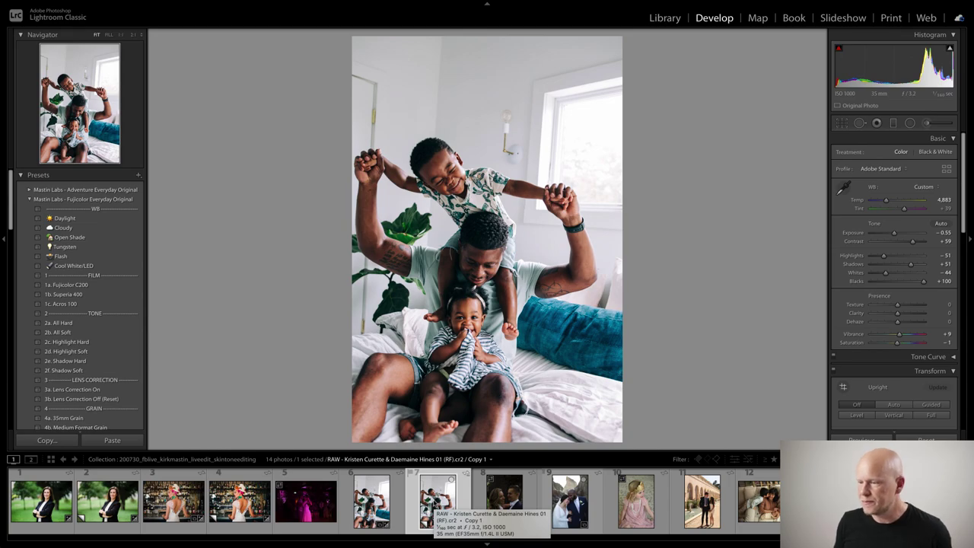
Step: Reset the family photo's virtual copy and apply 1b. Portra 400 from the Portra Original set, with the temperature at 6,018
left_click(30, 199)
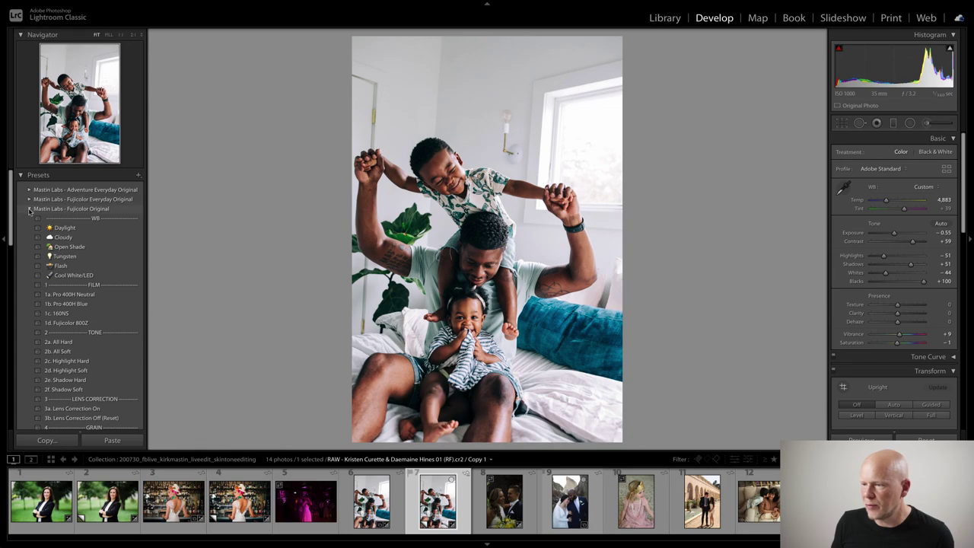
left_click(31, 209)
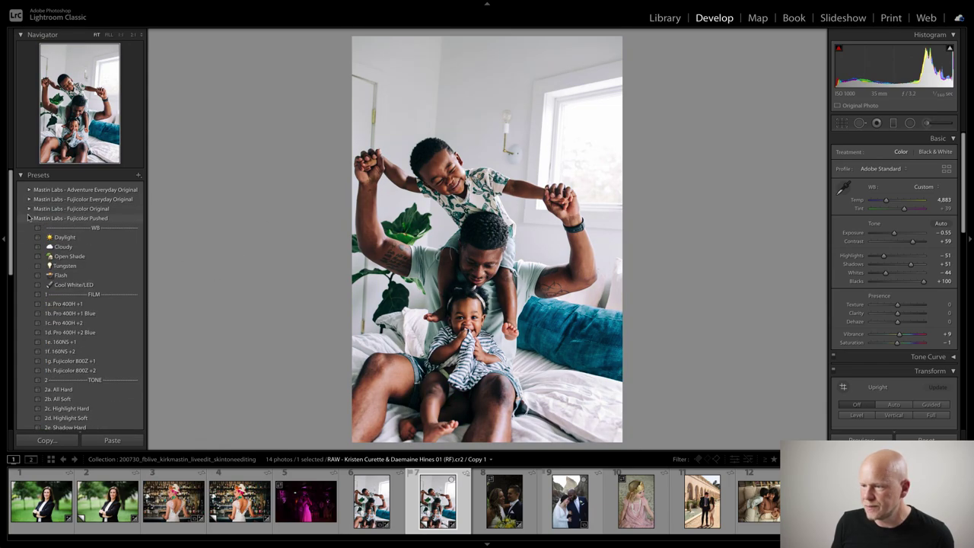
left_click(29, 218)
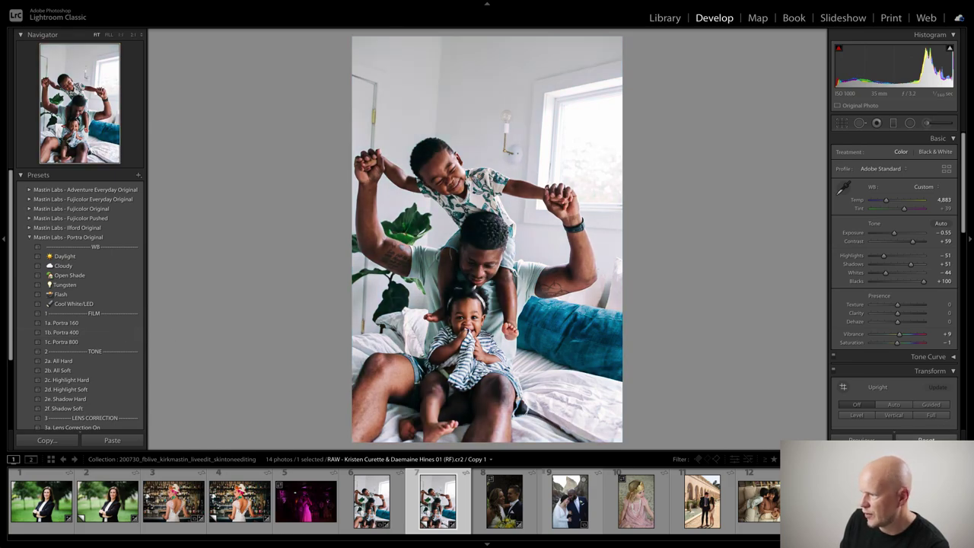
left_click(926, 439)
left_click(110, 333)
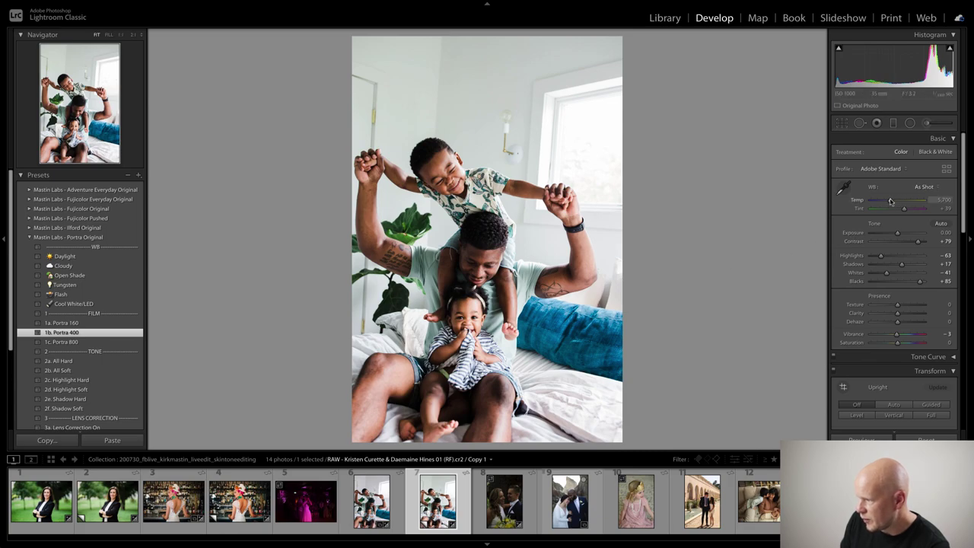
left_click_drag(891, 200, 893, 200)
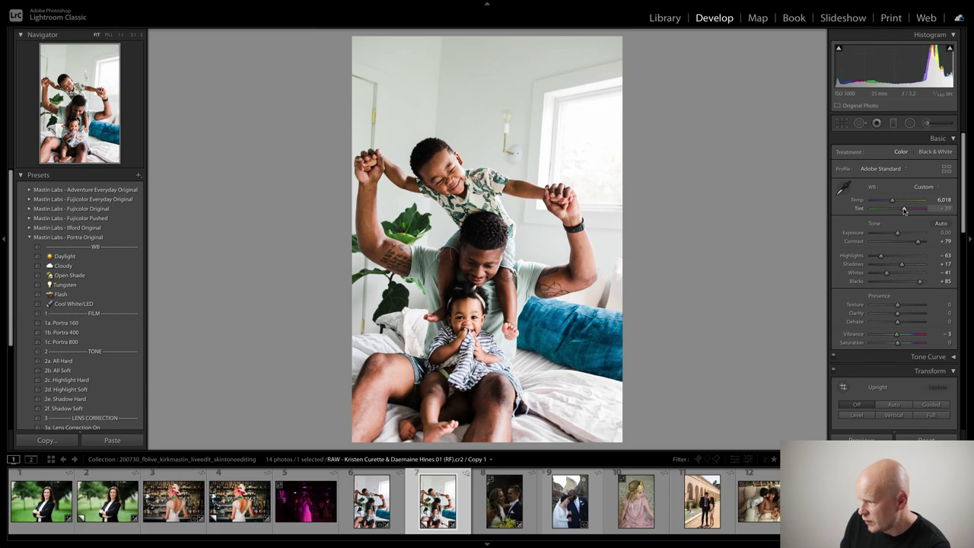
Step: Set the tint of the family photo's virtual copy to +44 and inspect the man's face and arm at 1:1
left_click_drag(904, 210, 905, 211)
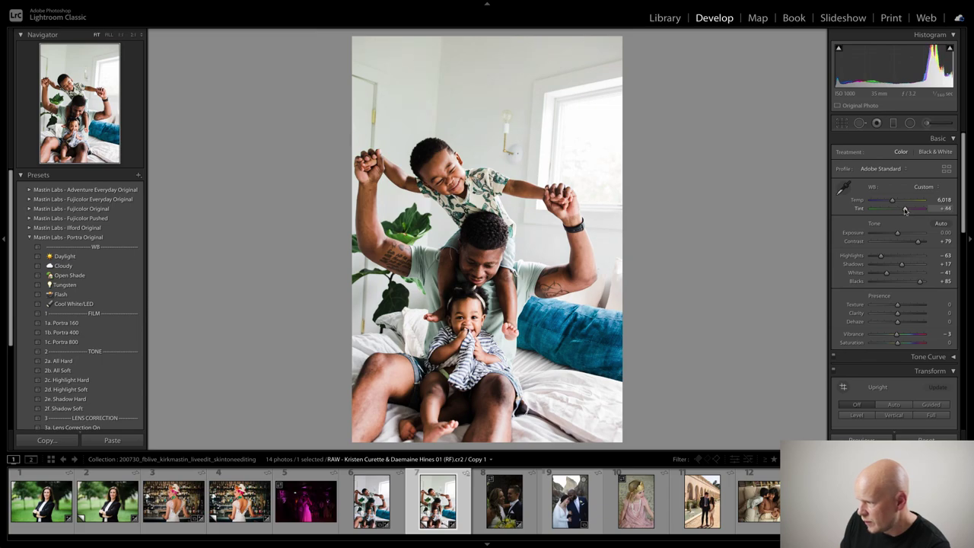
left_click(569, 289)
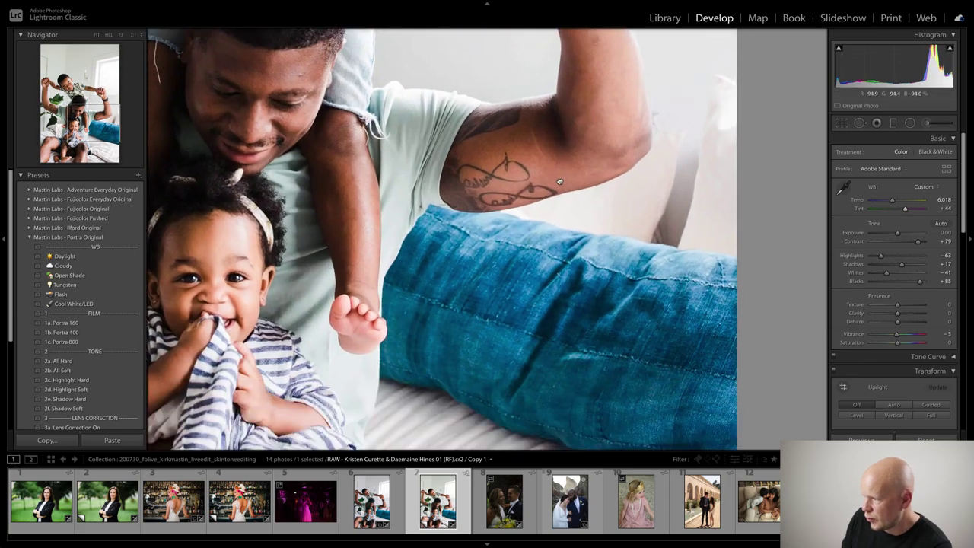
left_click_drag(560, 182, 553, 159)
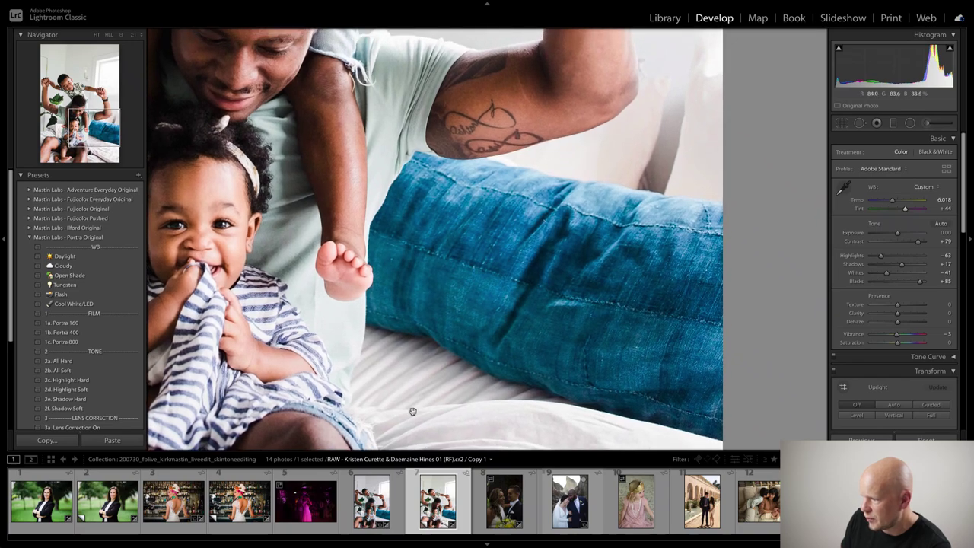
left_click_drag(636, 130, 593, 233)
left_click_drag(607, 189, 563, 284)
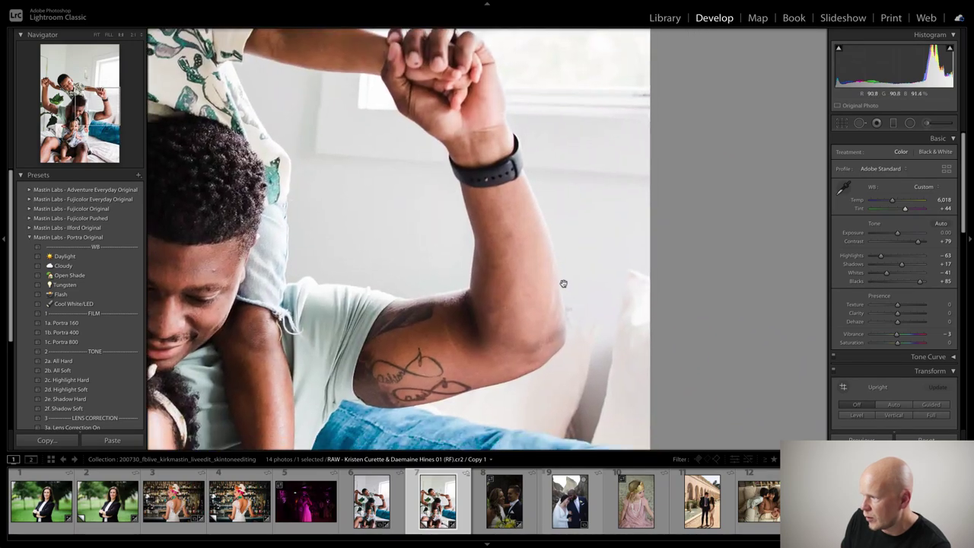
left_click_drag(358, 226, 433, 191)
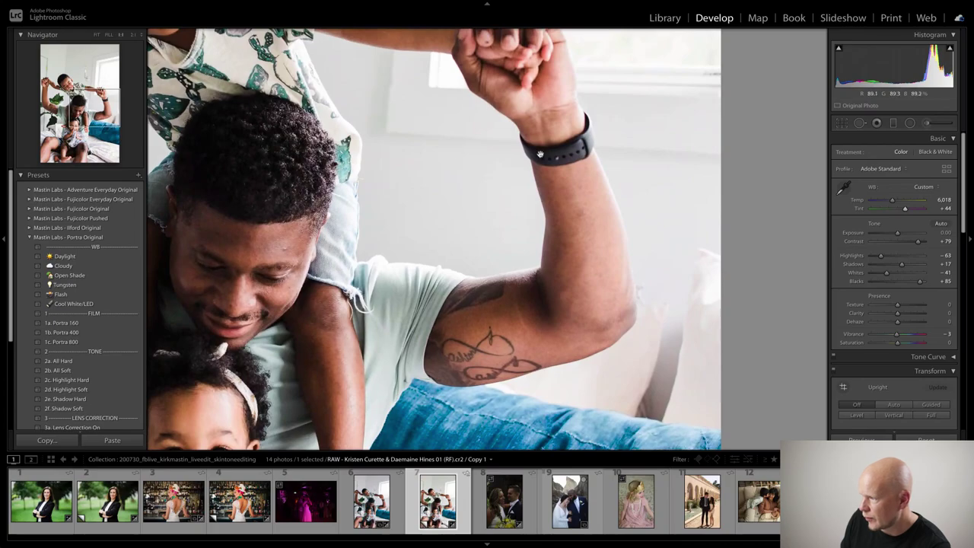
Step: Examine the skin tones of the father and the baby across the enlarged photo, checking the tint at +44, and return to the full view
scroll(522, 165, "down", 5)
scroll(522, 165, "left", 3)
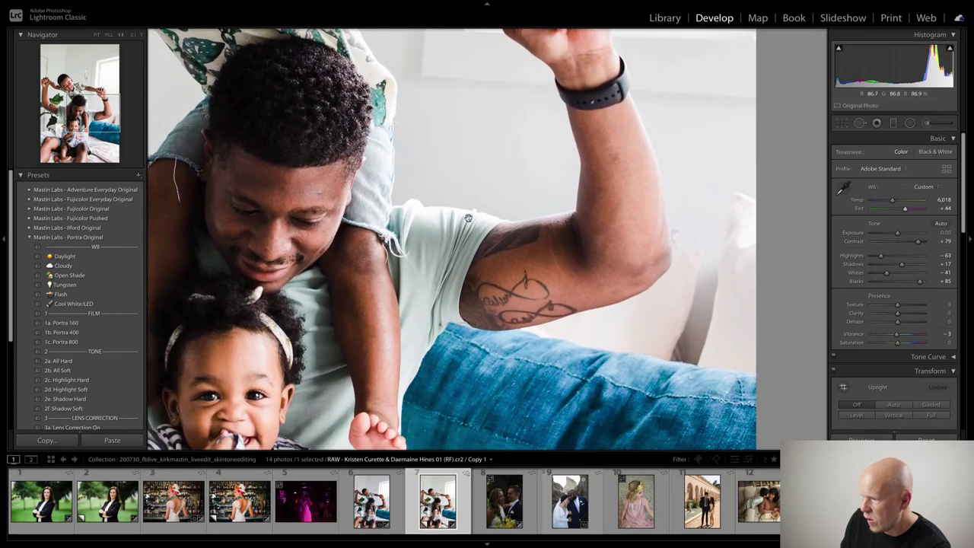
scroll(468, 218, "down", 10)
scroll(468, 218, "right", 1)
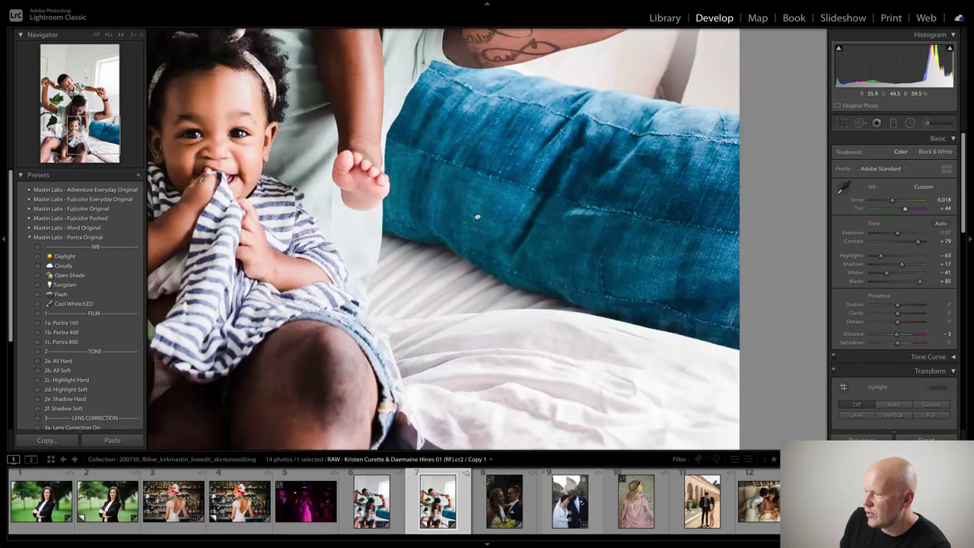
scroll(478, 217, "up", 10)
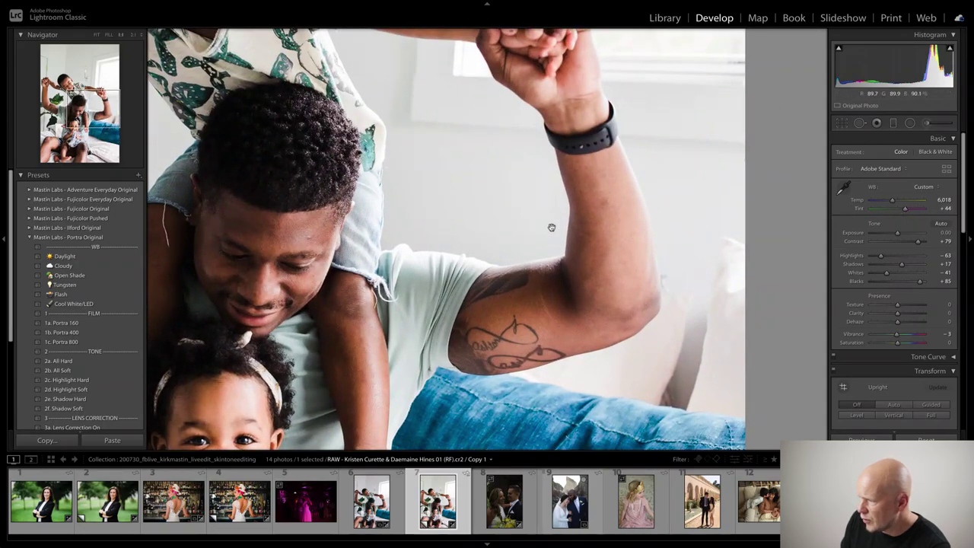
scroll(583, 187, "down", 5)
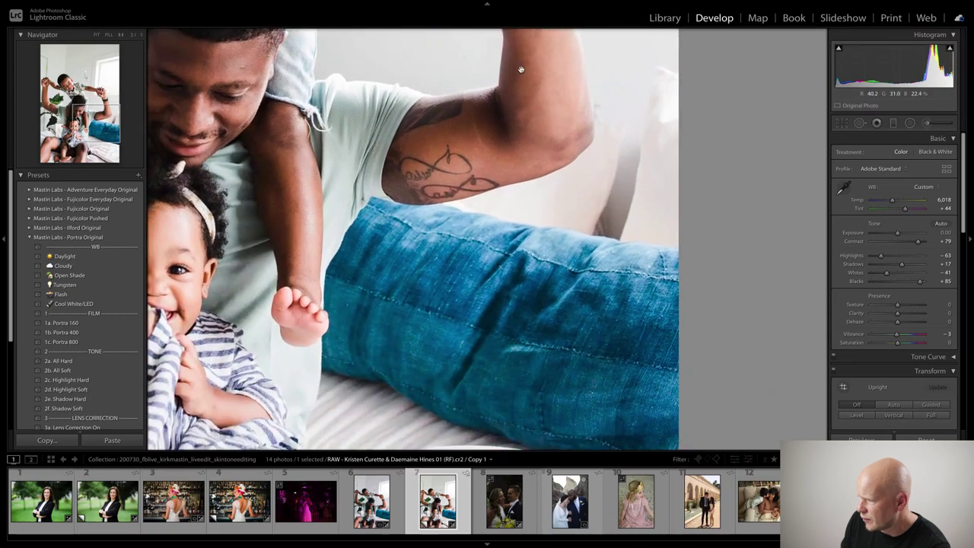
scroll(521, 69, "down", 4)
scroll(386, 335, "up", 8)
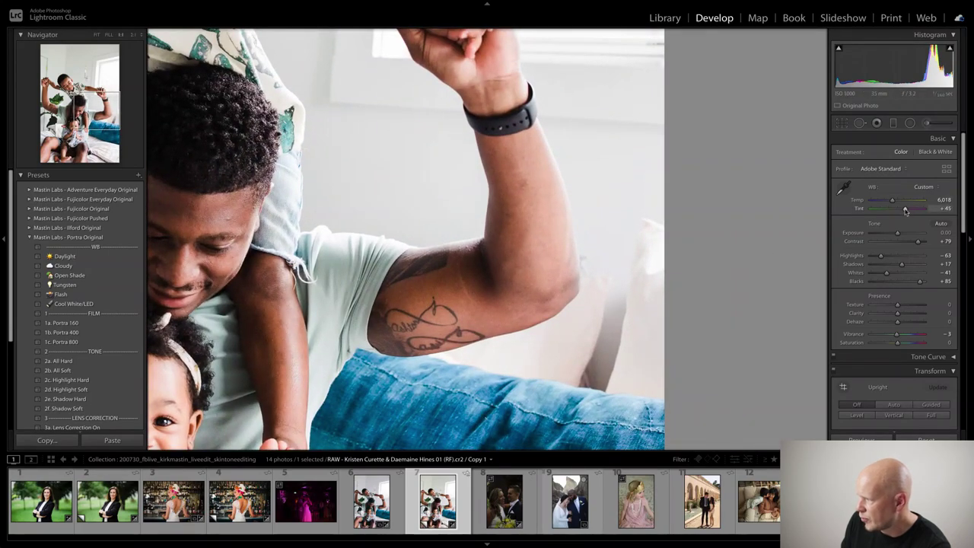
left_click_drag(906, 211, 906, 211)
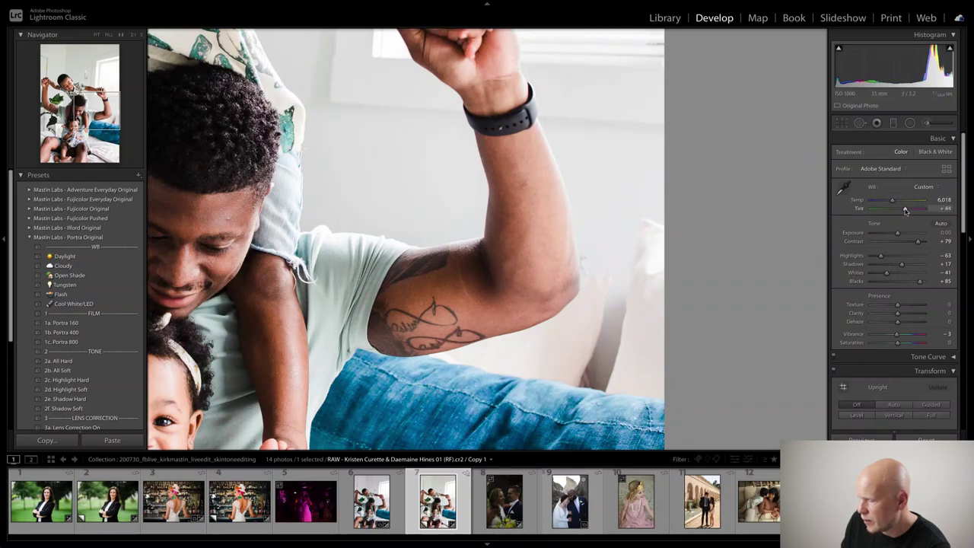
left_click(294, 186)
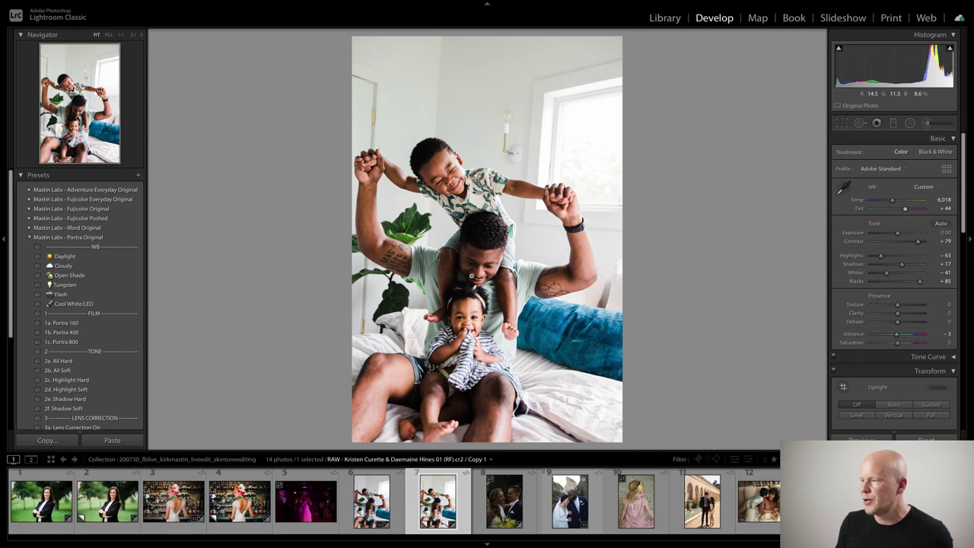
Step: Alternate between the original family photo and its virtual copy at 1:1, comparing the skin tones on the man's face and arm
left_click_drag(471, 276, 449, 239)
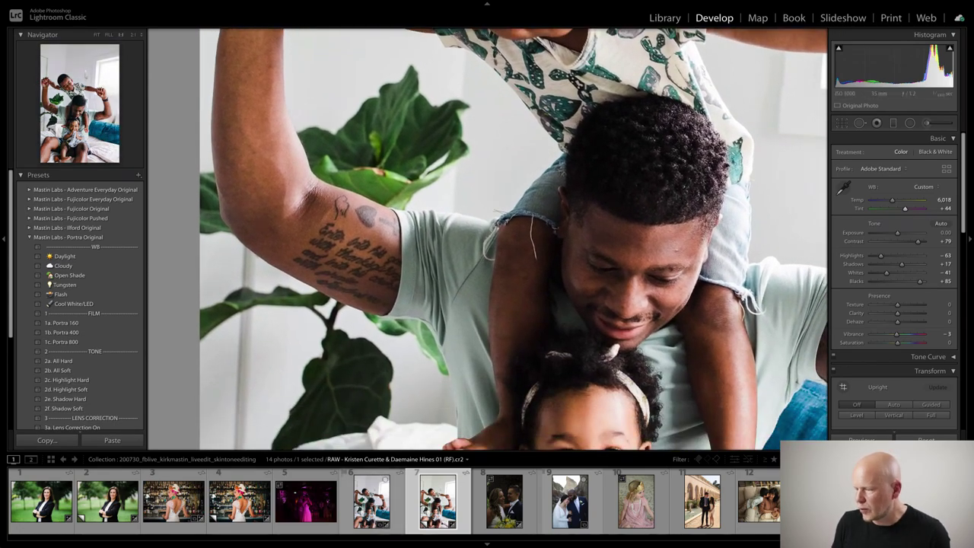
left_click(377, 506)
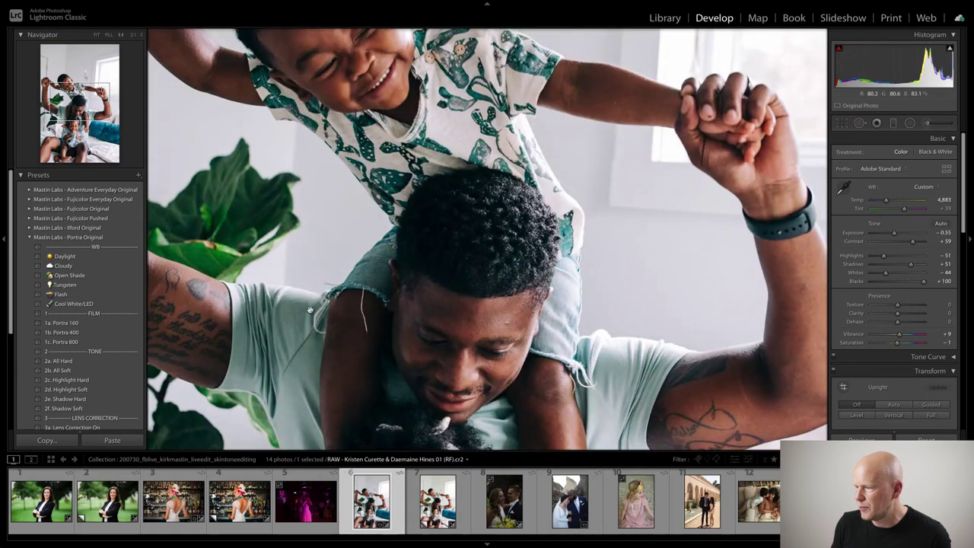
left_click_drag(359, 322, 495, 237)
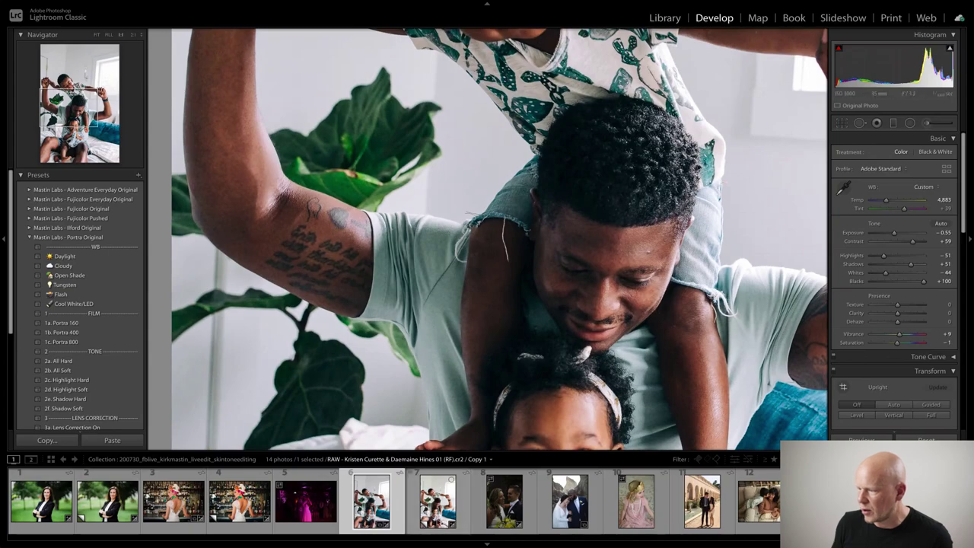
left_click(440, 517)
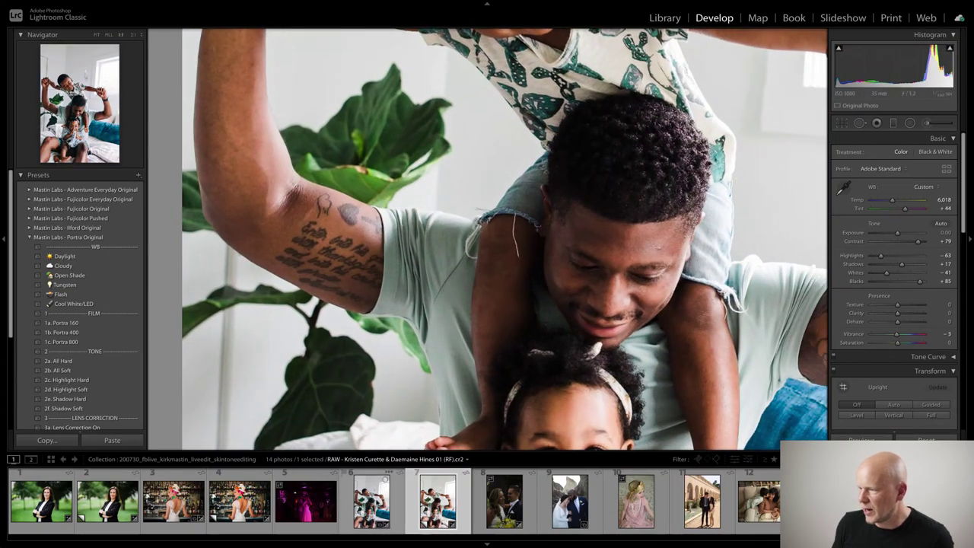
left_click(372, 506)
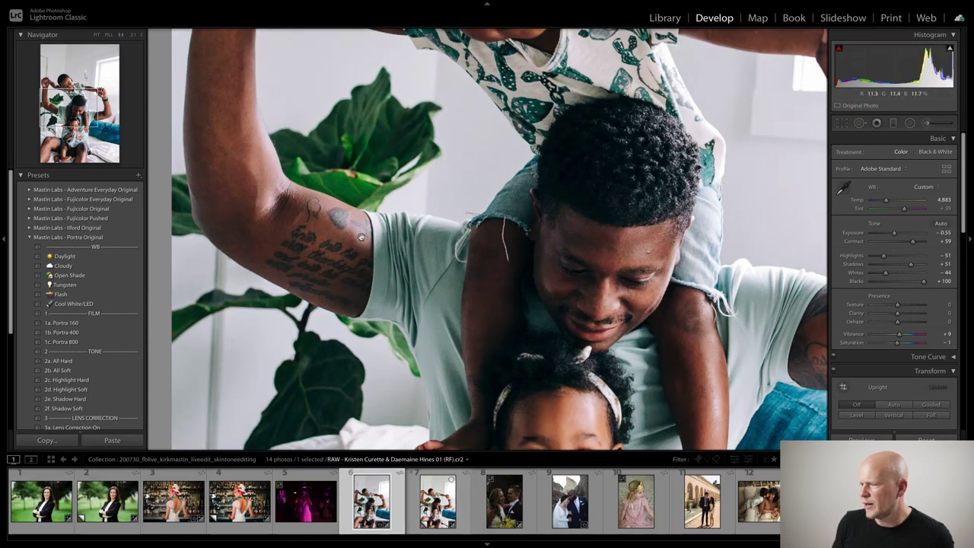
left_click(402, 268)
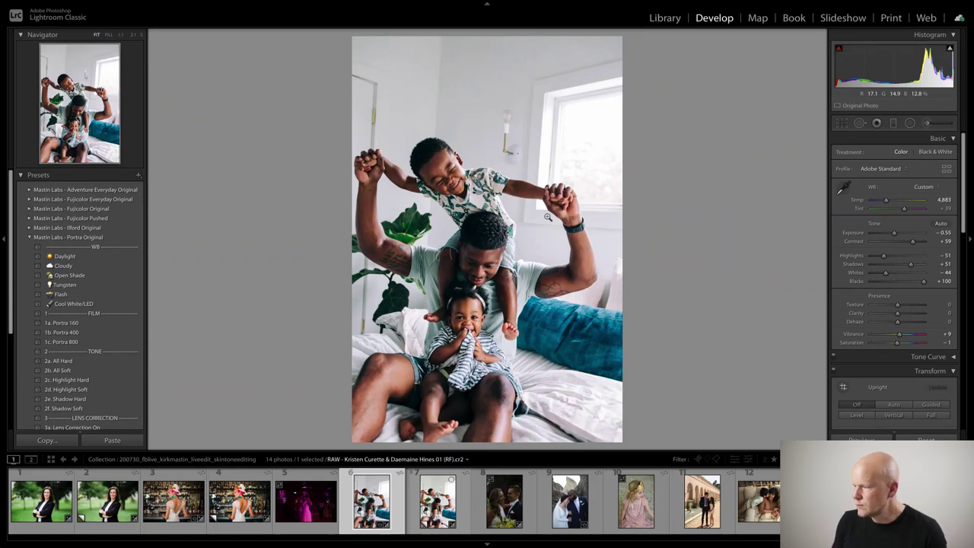
Step: Compare the original family photo and its virtual copy side by side in Compare view, and return to Develop
key("y")
left_click(430, 510, "ctrl")
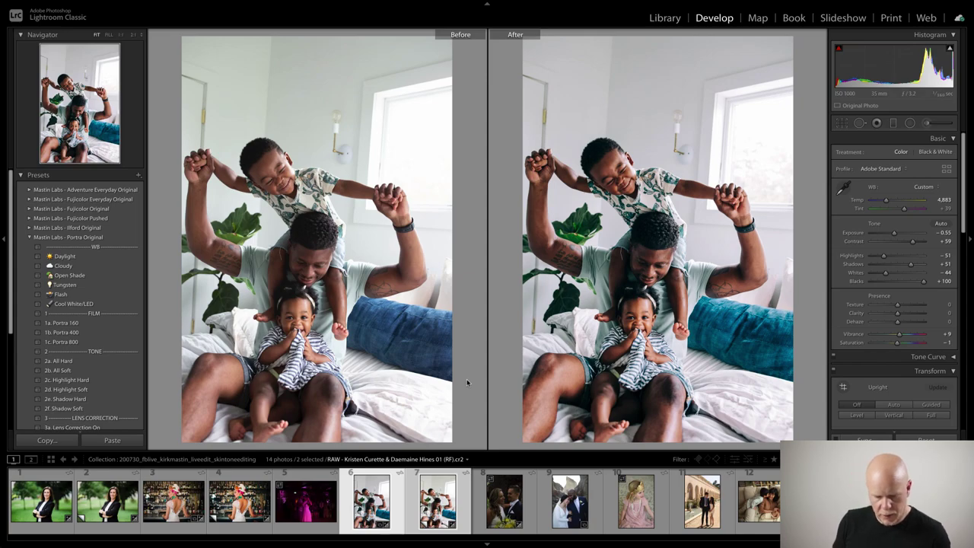
key("c")
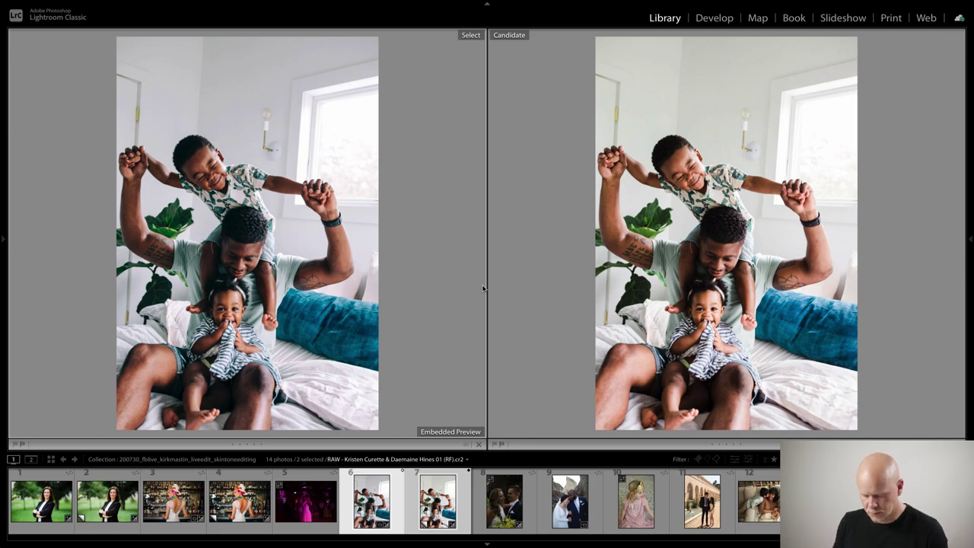
key("d")
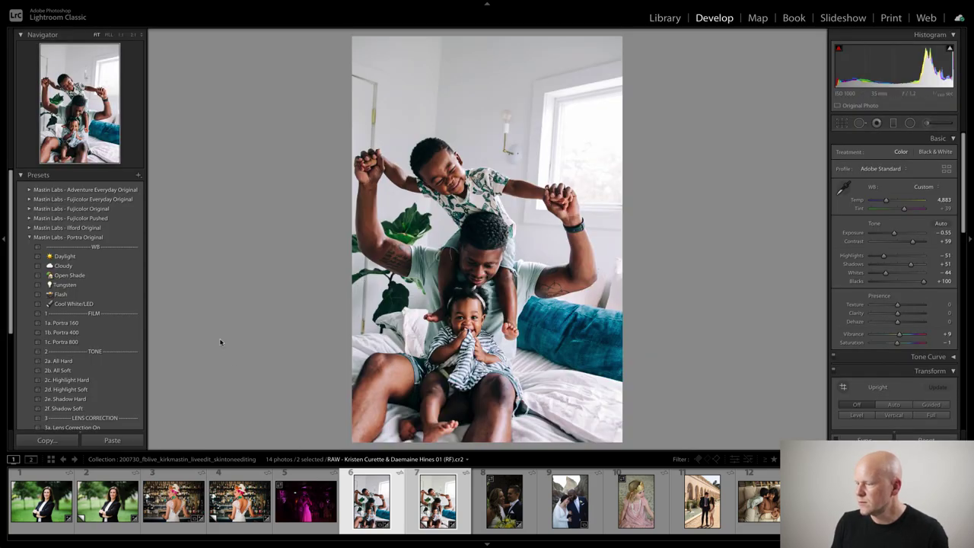
Step: Apply the 1c. 160NS preset from the Fujicolor Original set to the magenta-lit dance photo and set its exposure to +1.95
left_click(490, 517)
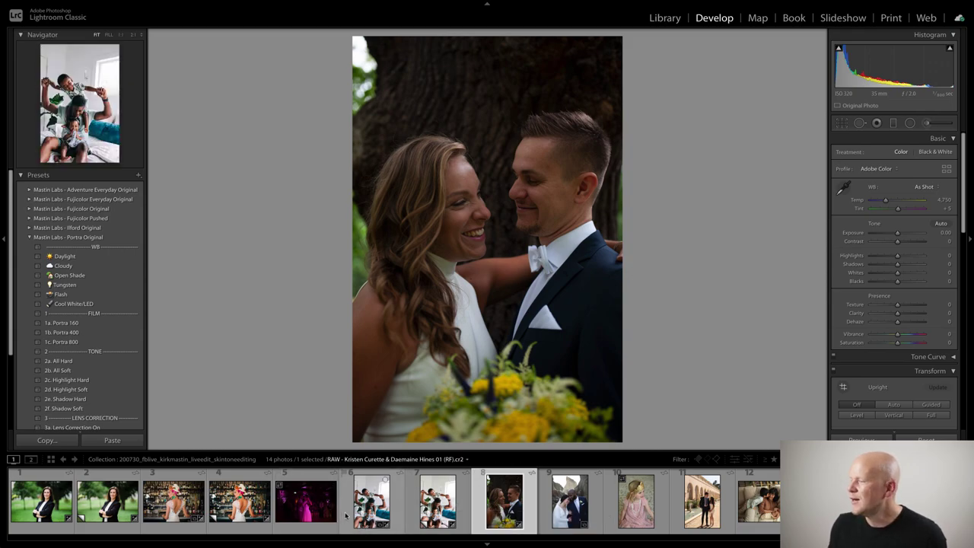
left_click(290, 516)
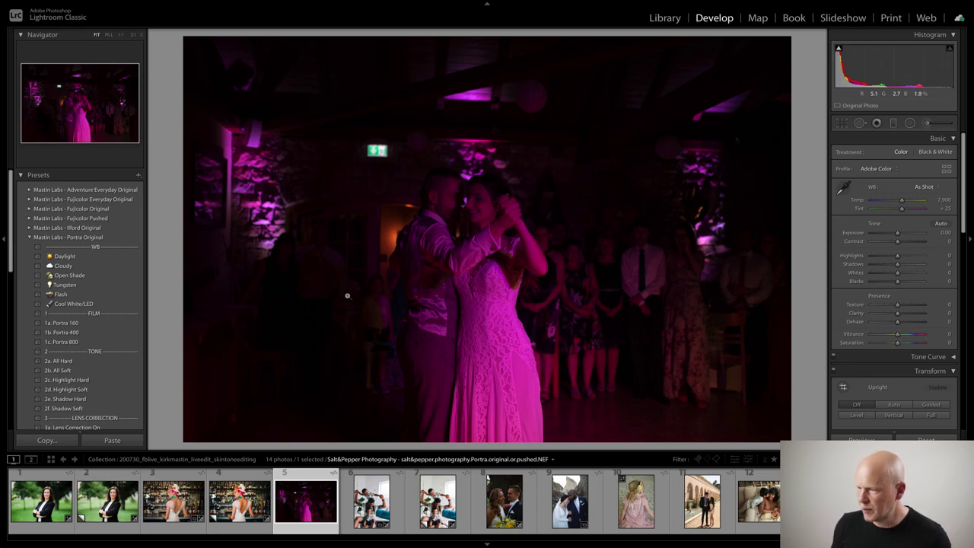
left_click(29, 236)
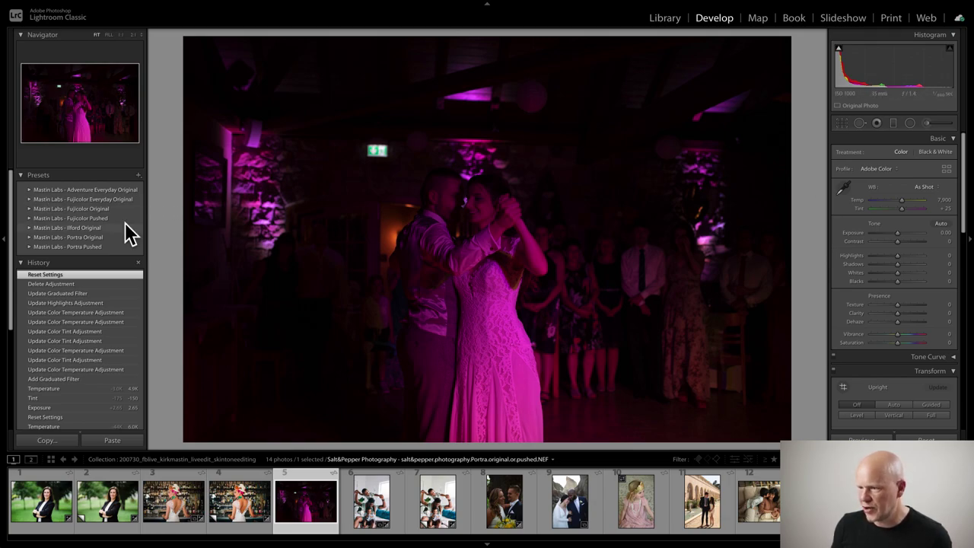
left_click(29, 209)
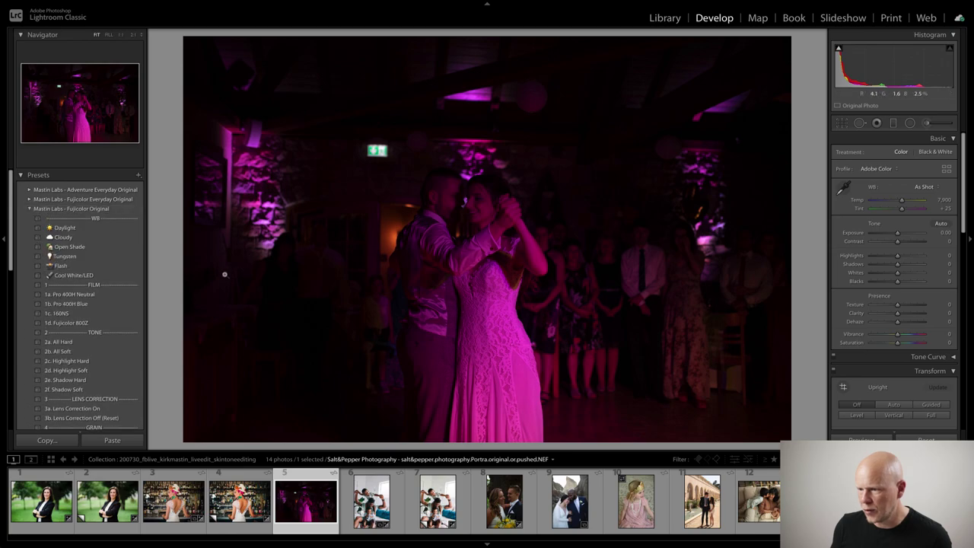
left_click(128, 314)
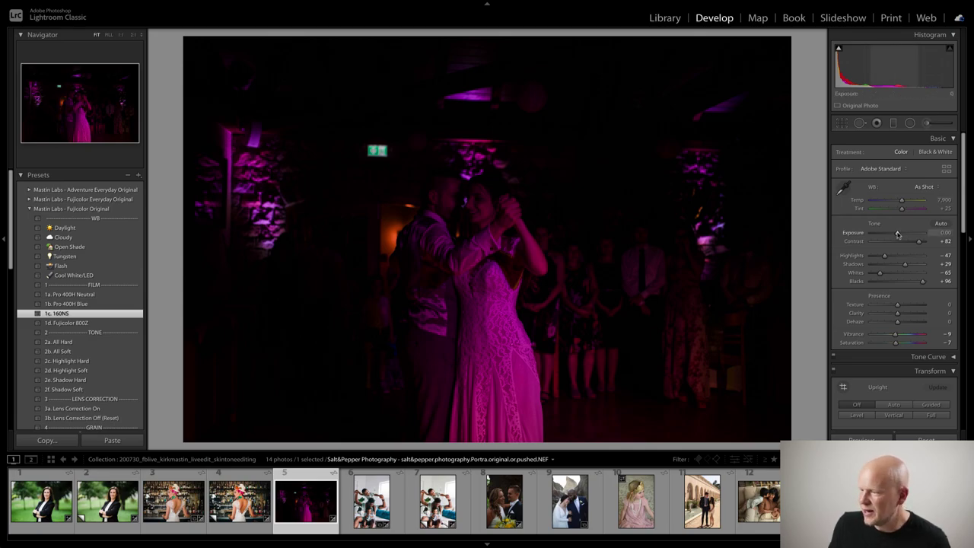
left_click_drag(898, 235, 909, 233)
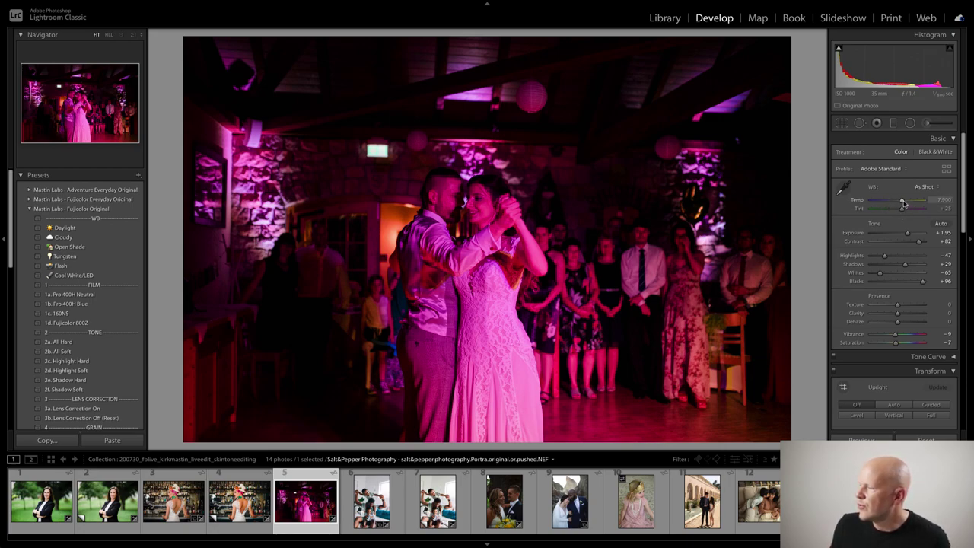
Step: Try a temperature of 6,790 and a tint of −150 on the dance photo, and reset the white balance to As Shot
left_click_drag(903, 201, 907, 201)
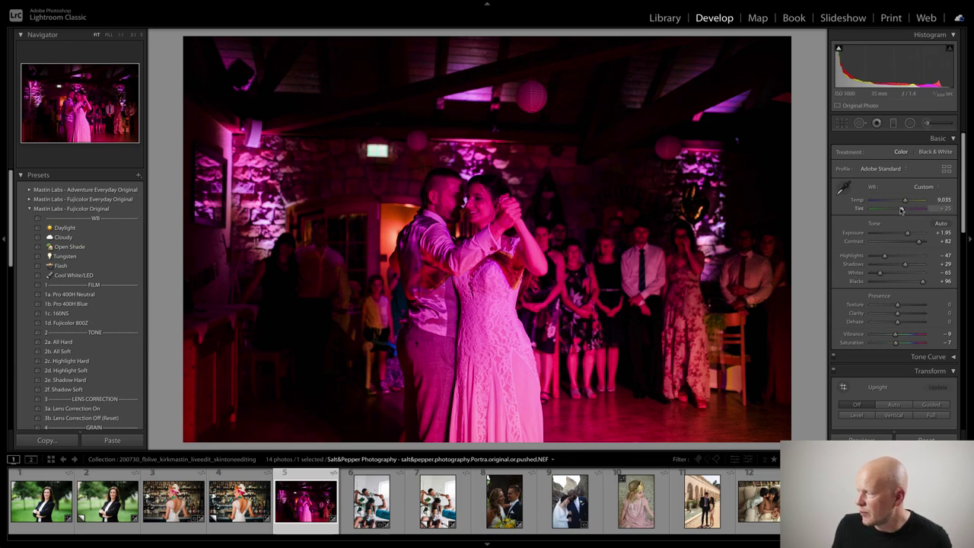
mouse_move(902, 210)
left_mouse_down()
mouse_move(849, 212)
mouse_move(896, 204)
left_mouse_up()
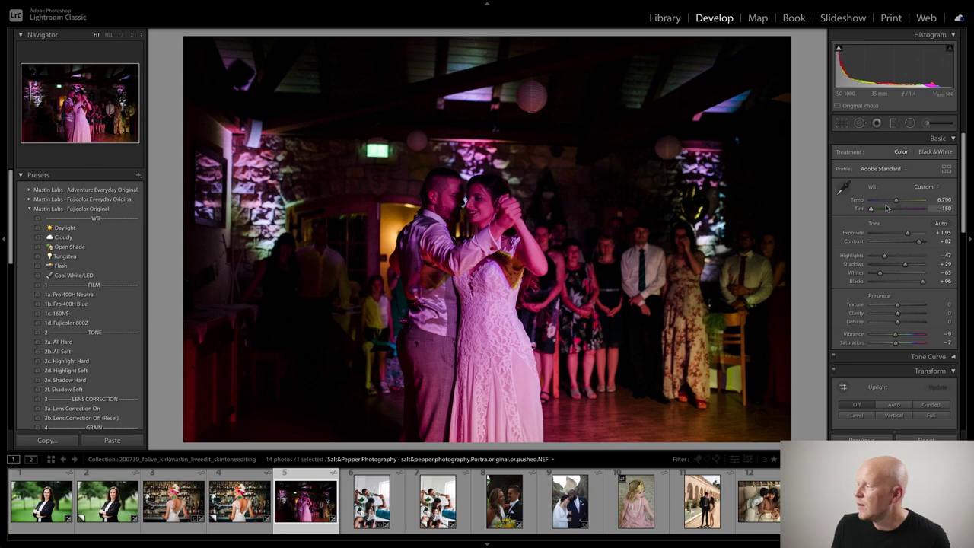
left_click(924, 188)
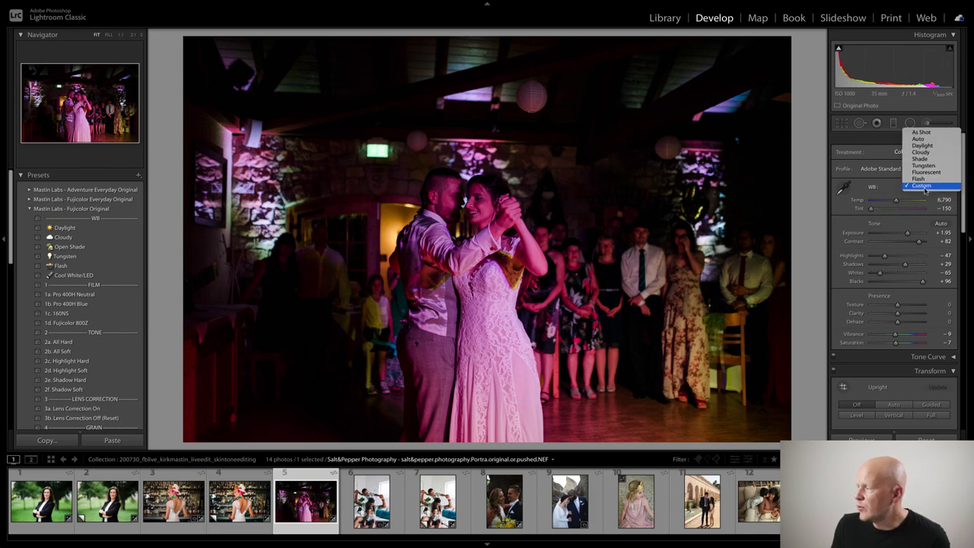
left_click(921, 133)
Step: Set the dance photo's tint to −79 and exposure to +2.50, and inspect the couple and the guests up close
left_click_drag(904, 211, 884, 211)
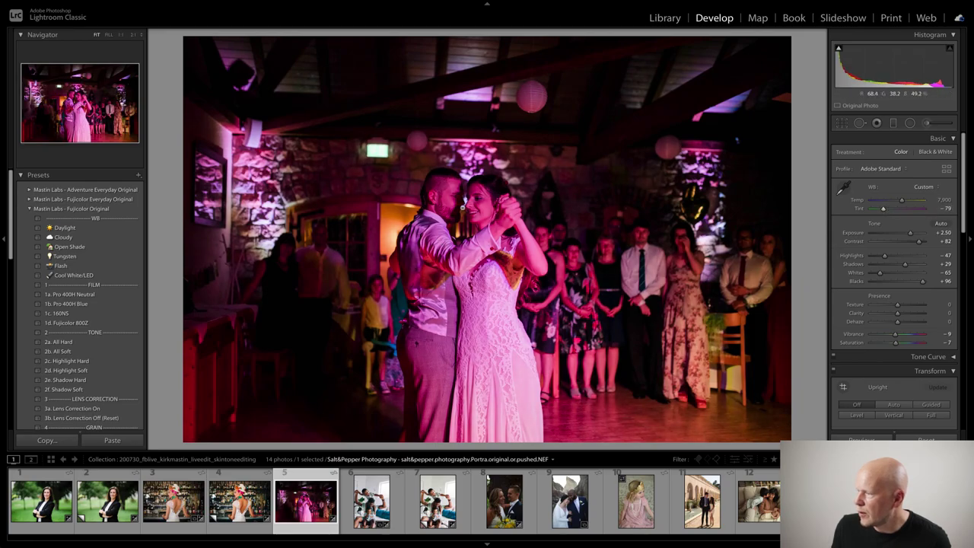
left_click(464, 222)
left_click(464, 221)
left_click(487, 228)
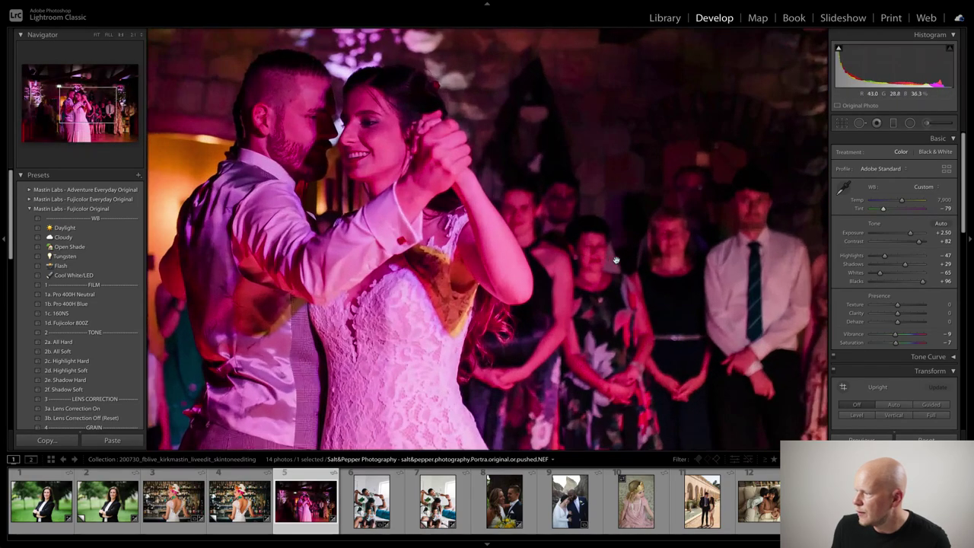
left_click_drag(782, 303, 631, 195)
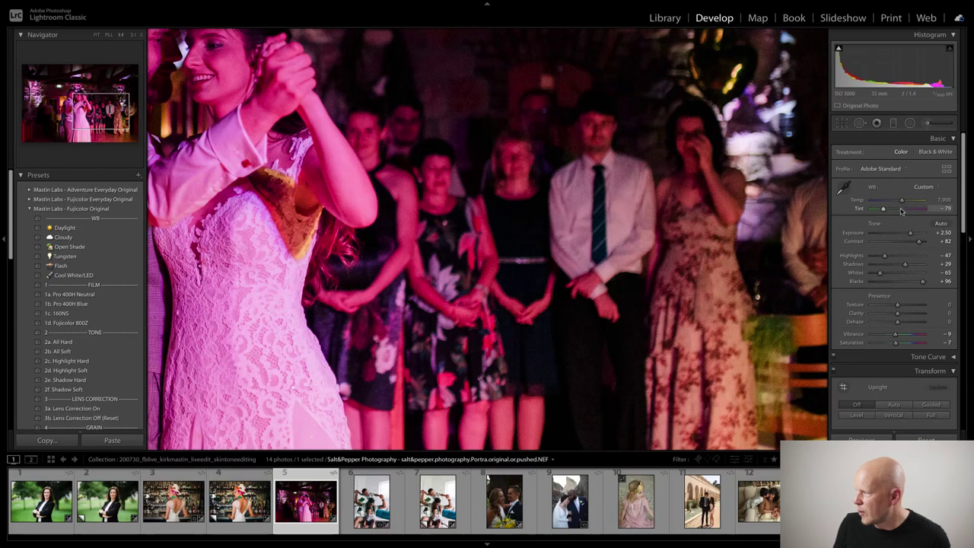
Step: Undo the dance photo's recent tint and exposure changes for comparison, and redo them up to tint −67 and exposure +2.50
key("ctrl+z")
key("ctrl+z")
key("ctrl+z")
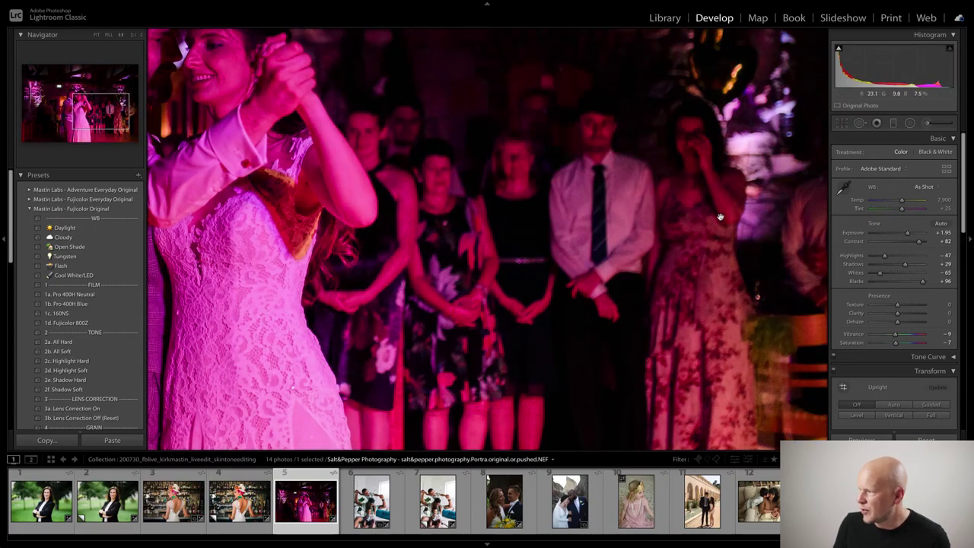
key("ctrl+shift+z")
key("ctrl+shift+z")
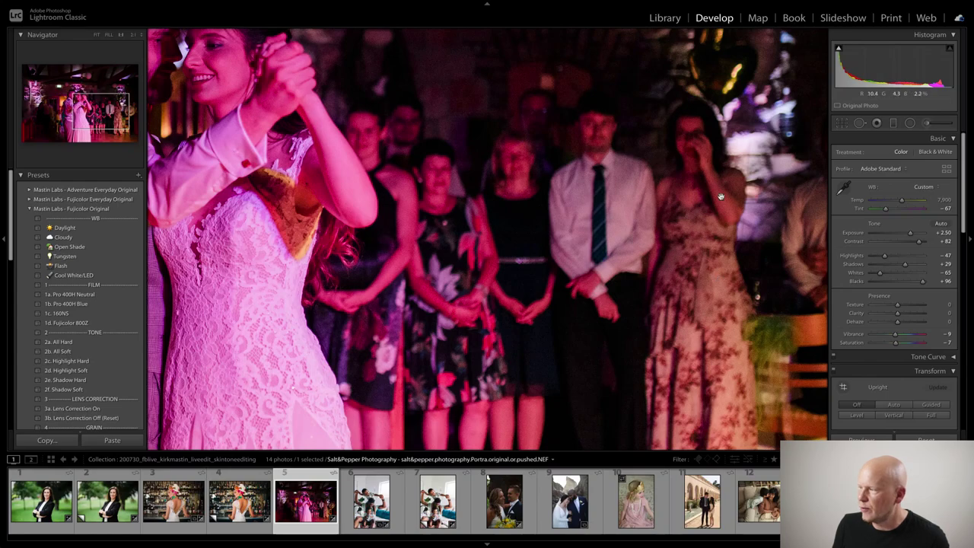
Step: Inspect the guests and the dance floor up close, and compare the dance photo's before and after versions side by side
left_click_drag(682, 200, 415, 197)
left_click_drag(487, 228, 487, 196)
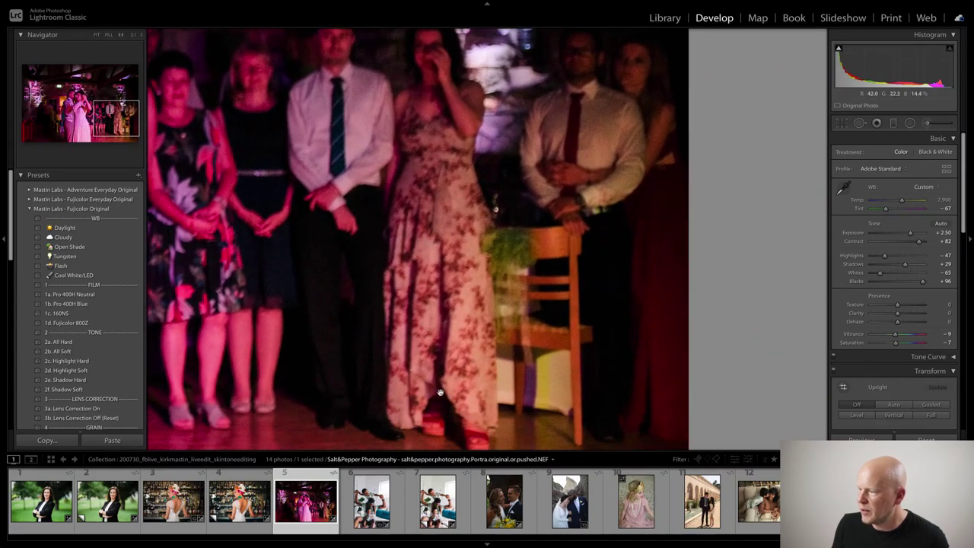
left_click_drag(619, 255, 645, 163)
left_click_drag(578, 183, 594, 166)
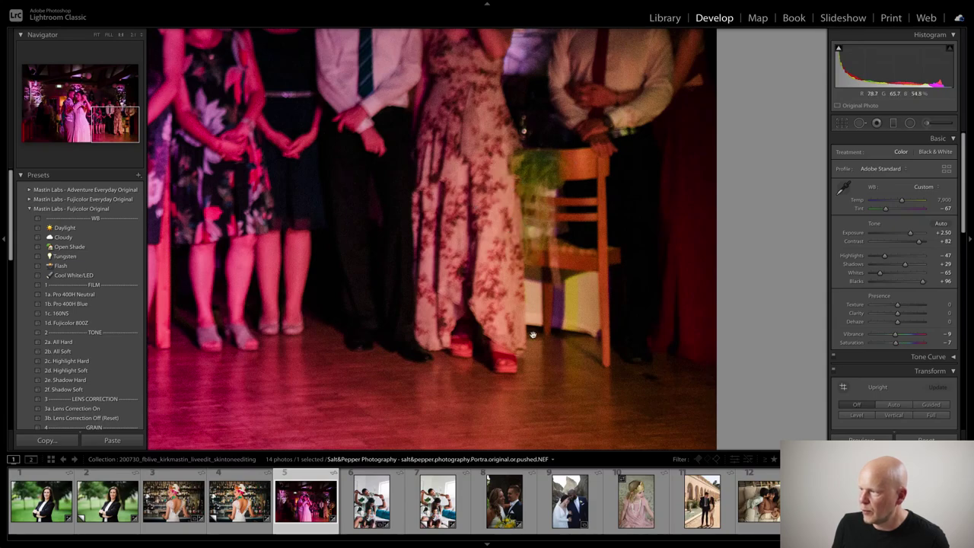
left_click(469, 215)
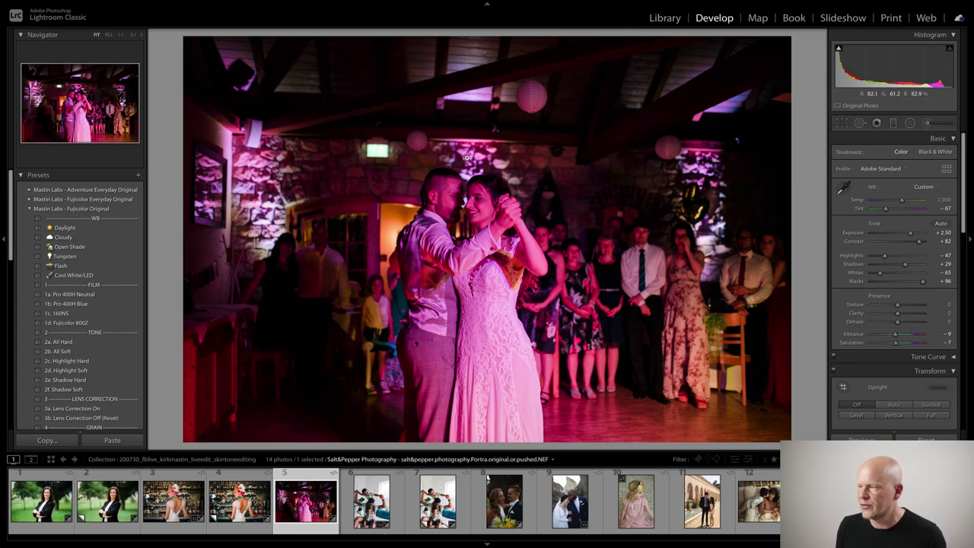
key("y")
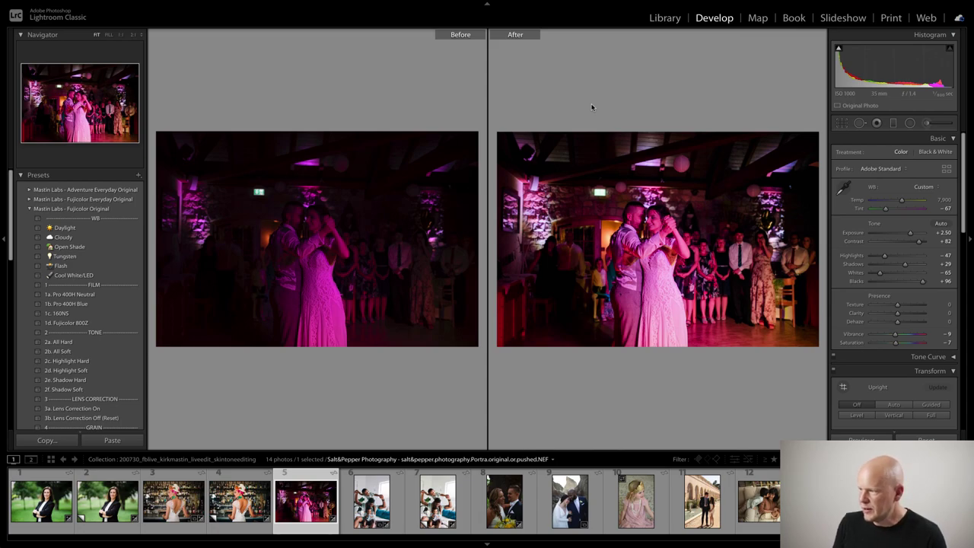
key("y")
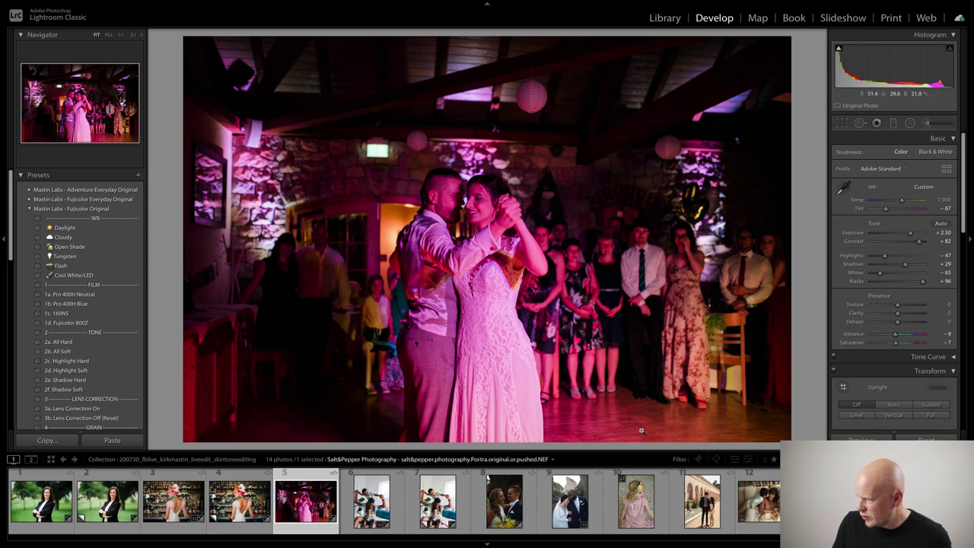
Step: Apply the 1b. Superia 400 preset from Fujicolor Everyday Original to the crowned girl's portrait, and set temperature 4,411 and tint −32
left_click(634, 503)
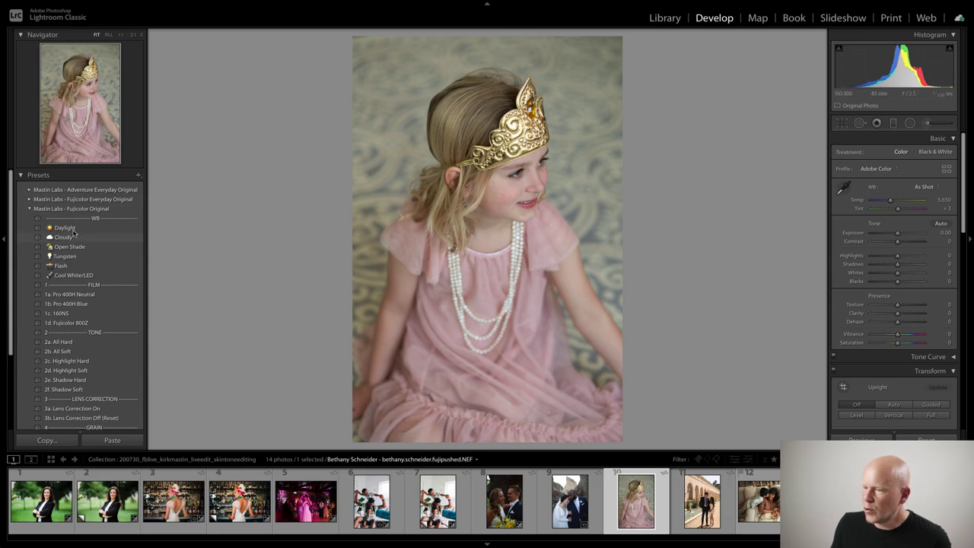
left_click(30, 210)
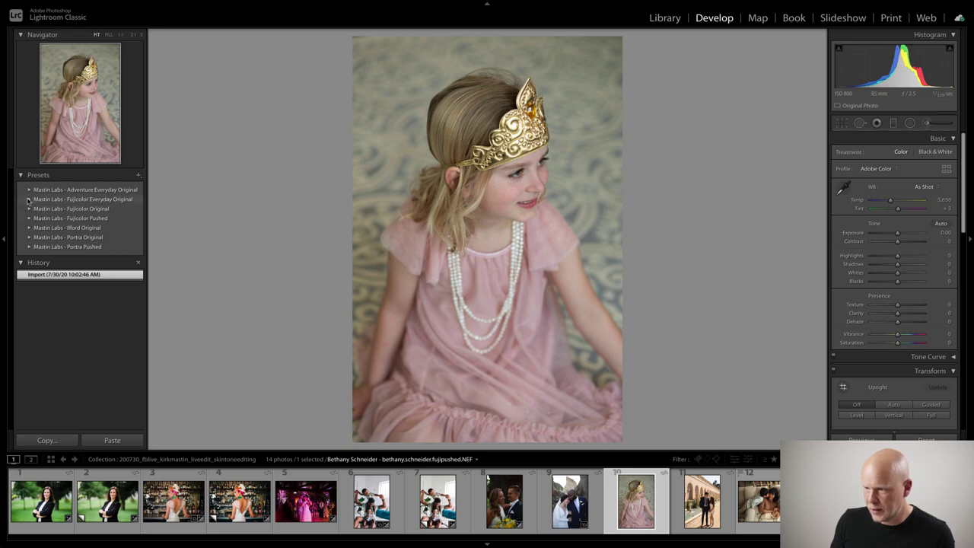
left_click(29, 199)
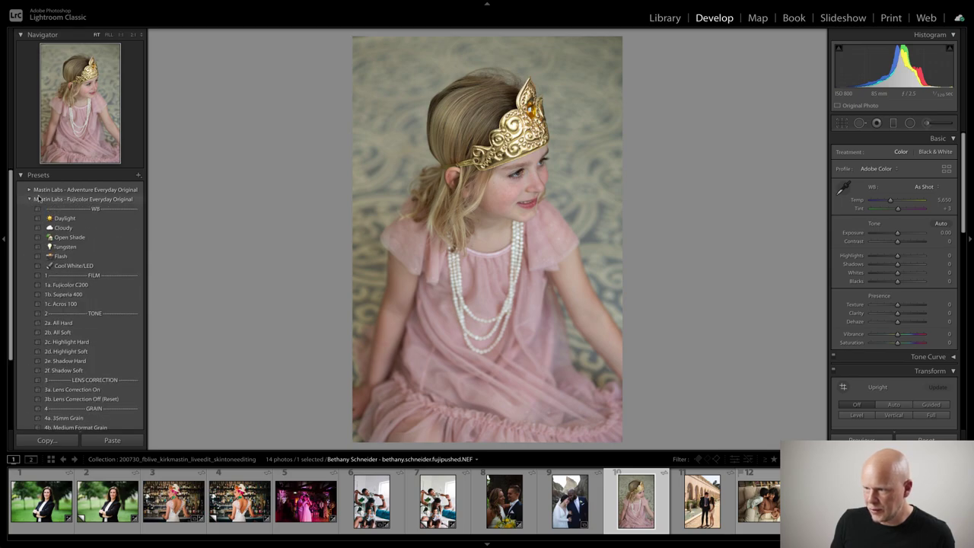
left_click(119, 295)
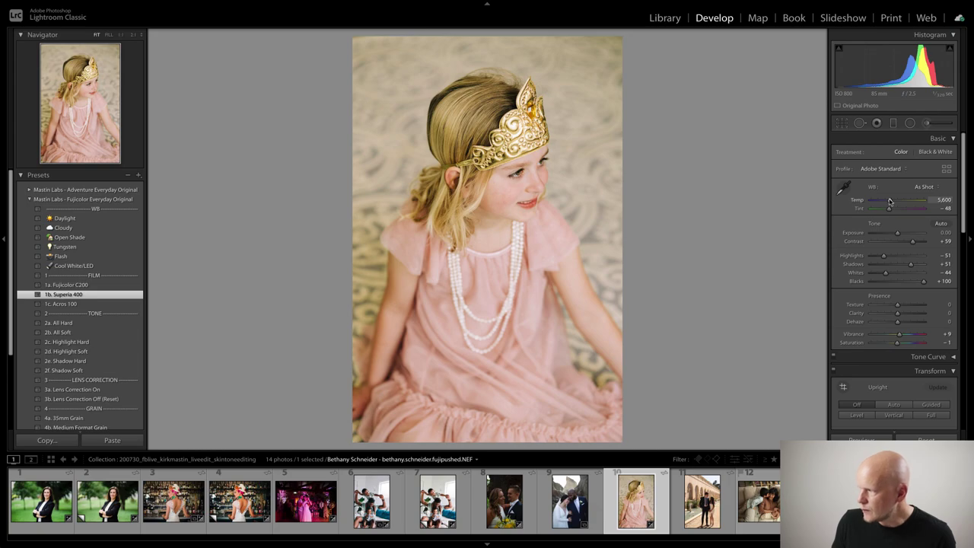
left_click_drag(889, 201, 883, 200)
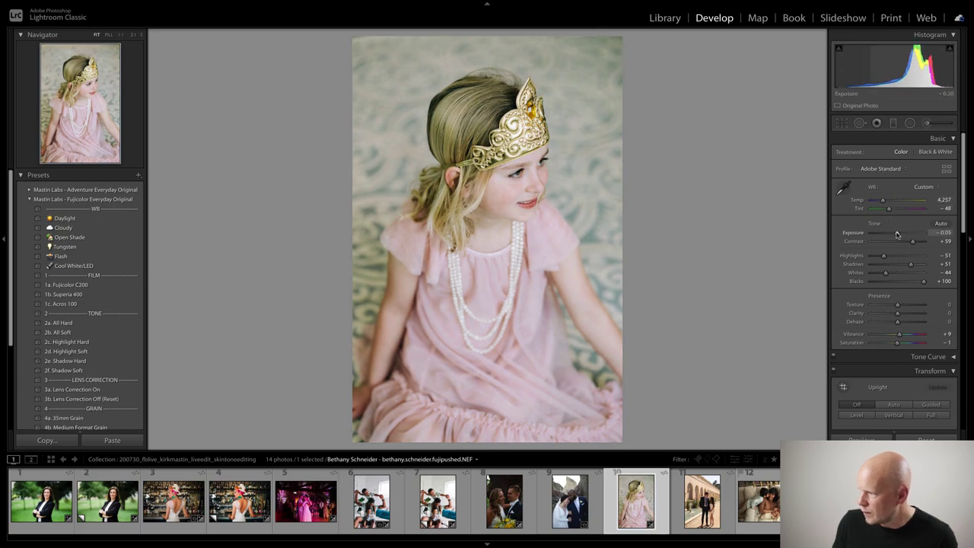
left_click_drag(888, 211, 884, 201)
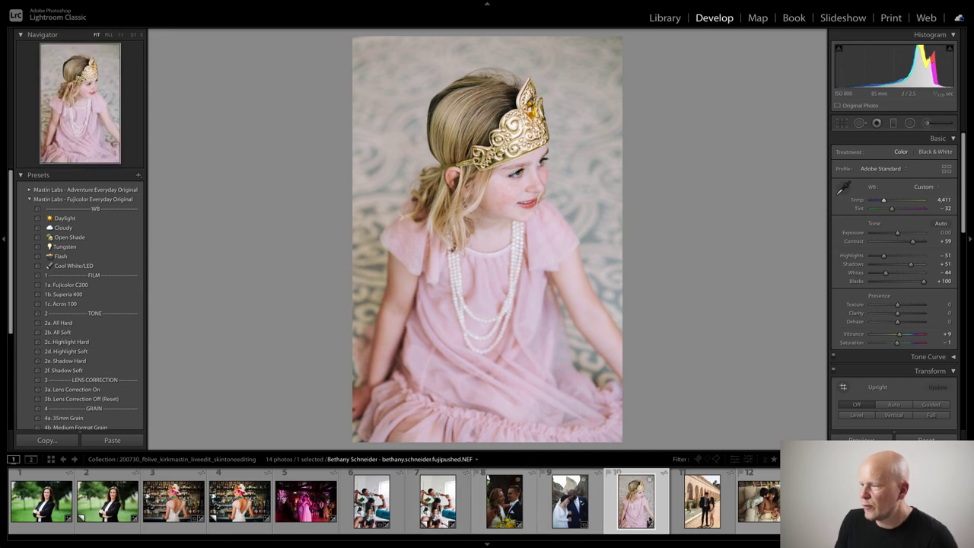
Step: View the family portrait and its virtual copy for reference, and return to the crowned girl's portrait
left_click(367, 506)
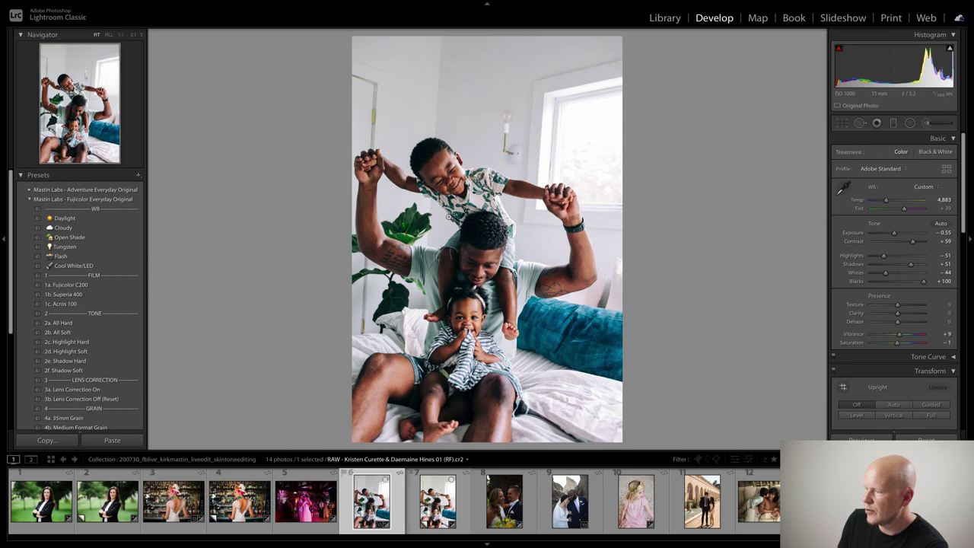
key("Right")
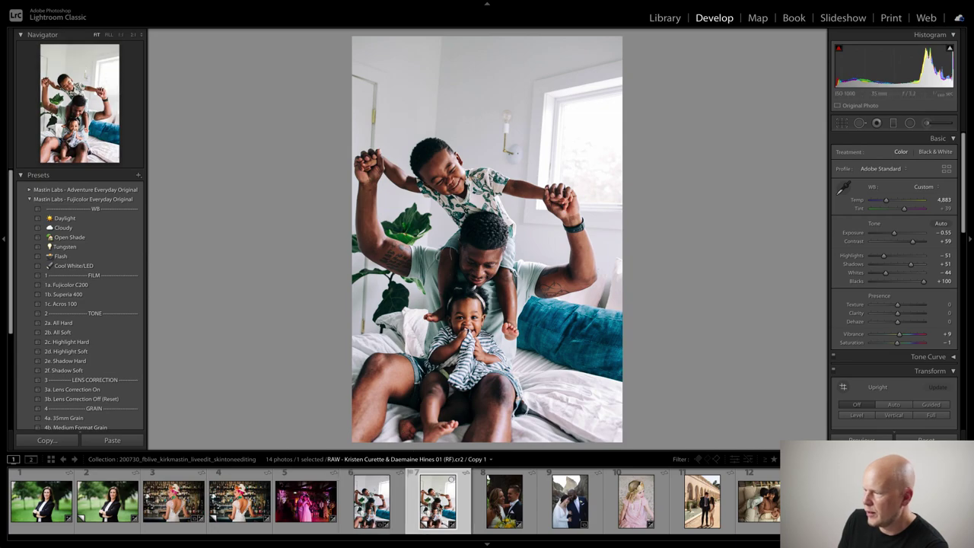
left_click(636, 502)
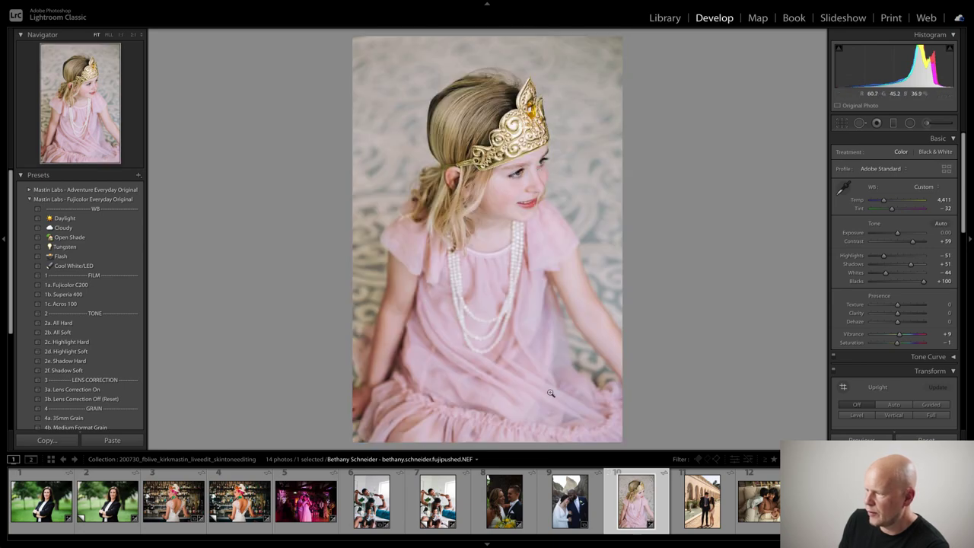
Step: Create a virtual copy of the crowned girl's portrait and reset the copy's develop settings
right_click(637, 504)
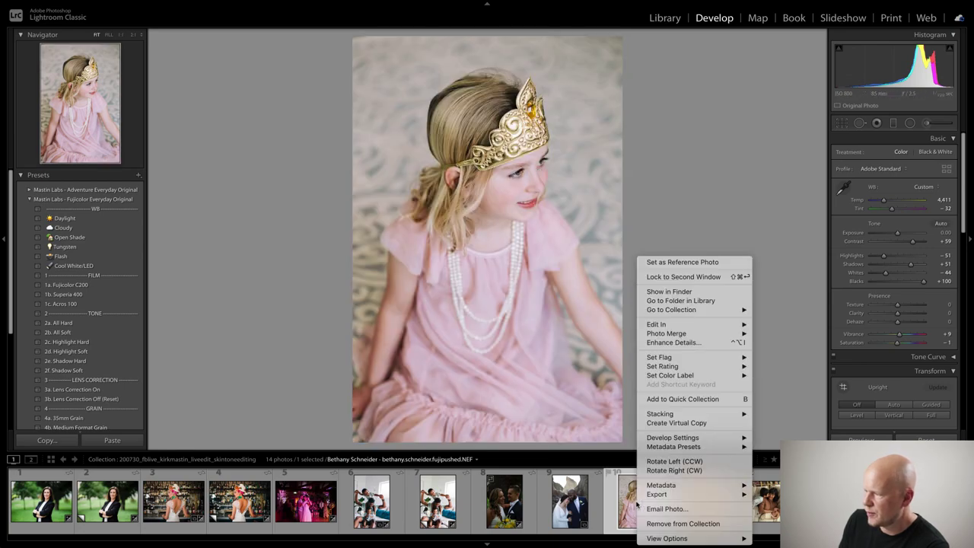
left_click(674, 424)
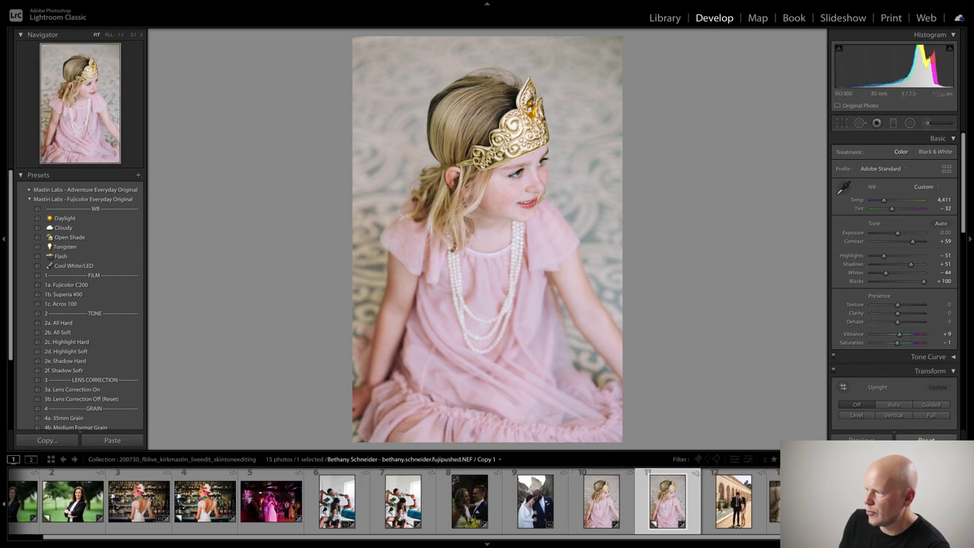
key("ctrl+shift+r")
Step: Apply the 1b. Portra 400 preset from Portra Original to the copy, and set temperature 5,647, tint −40 and exposure +0.20
left_click(30, 199)
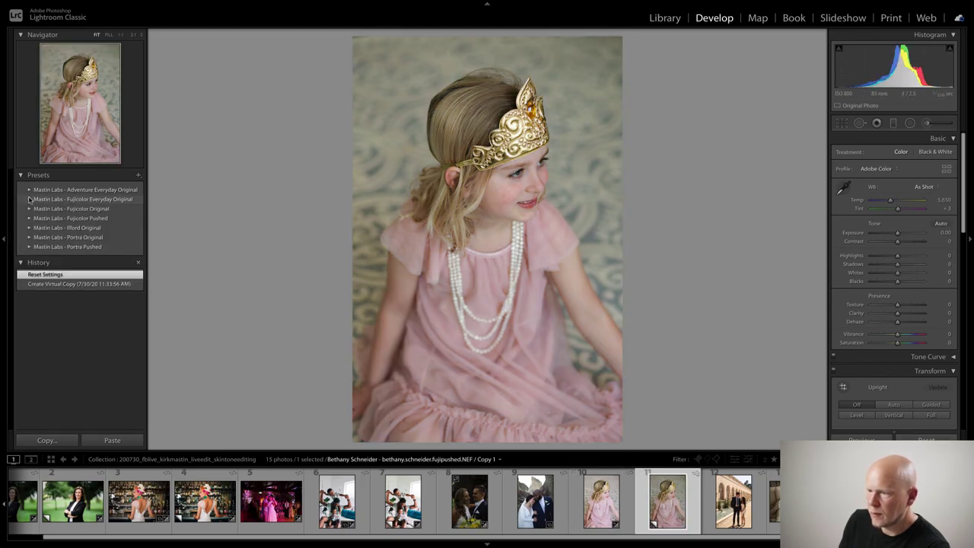
left_click(30, 237)
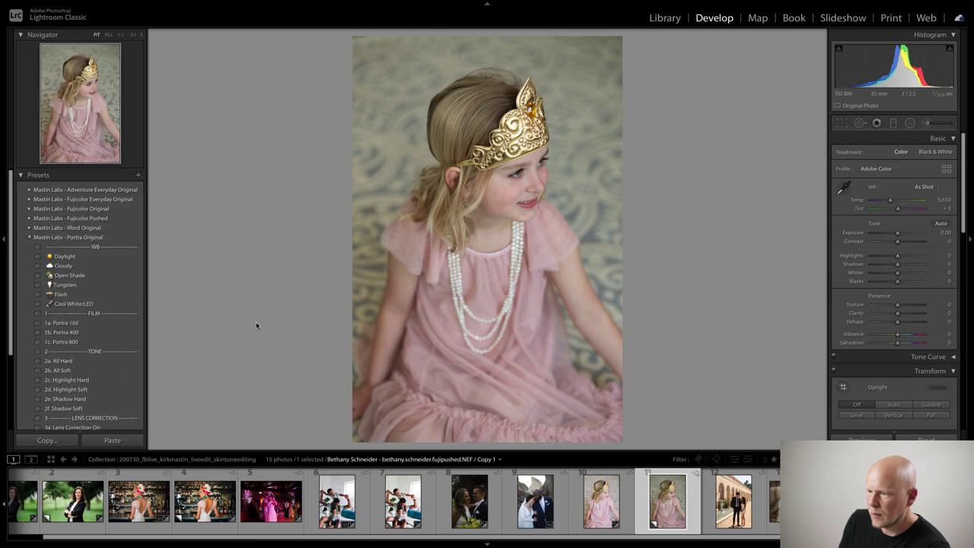
left_click(61, 333)
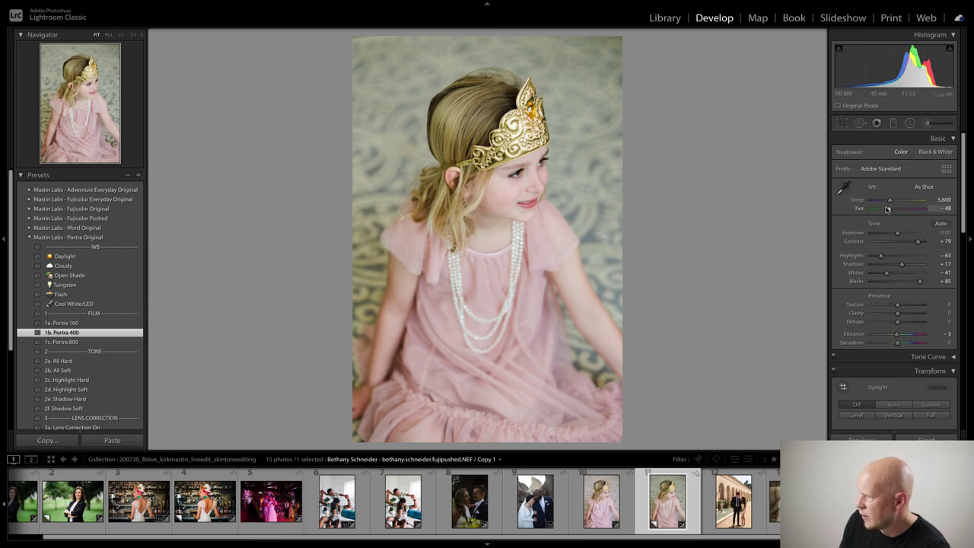
left_click_drag(888, 208, 892, 202)
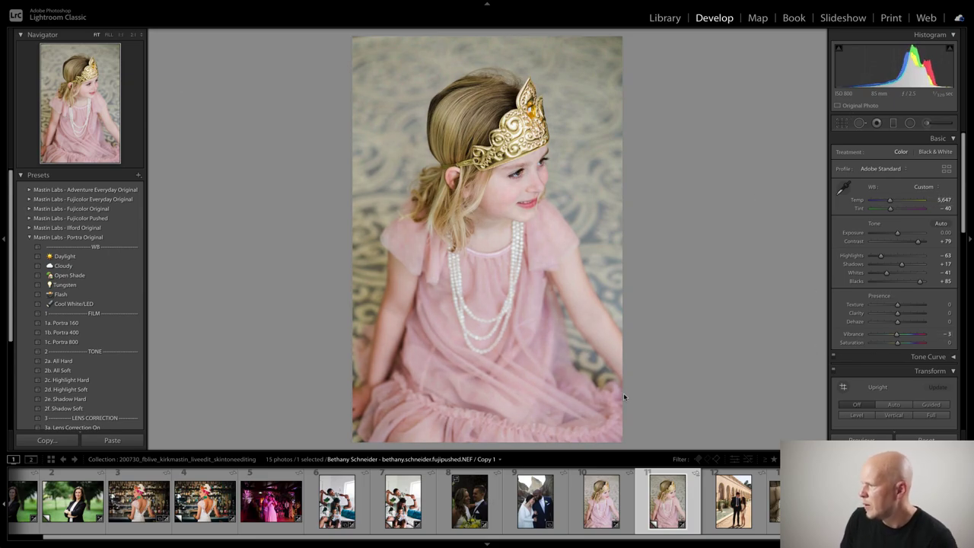
left_click_drag(898, 233, 899, 234)
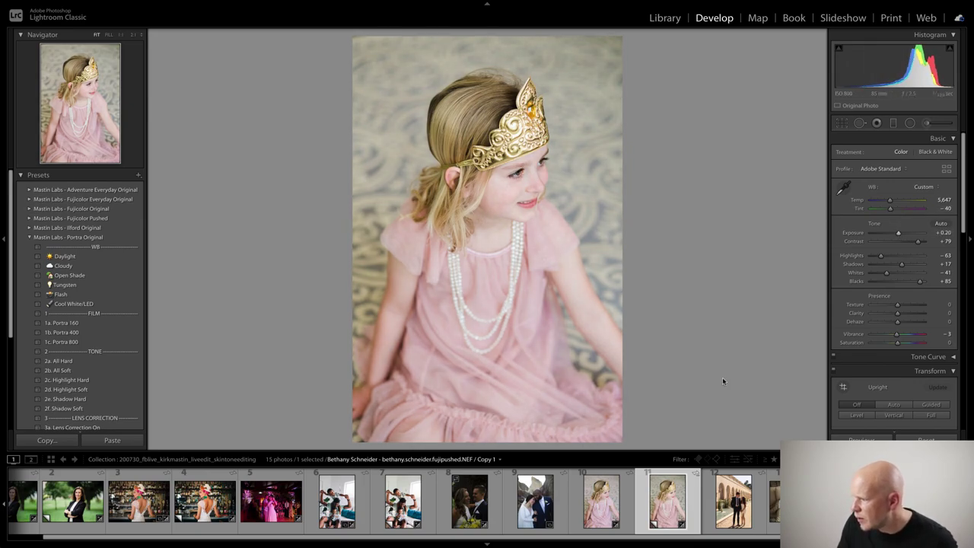
Step: Compare the girl's Portra 400 and Superia 400 versions side by side, examining the crown, hair and face up close
left_click(608, 509, "ctrl")
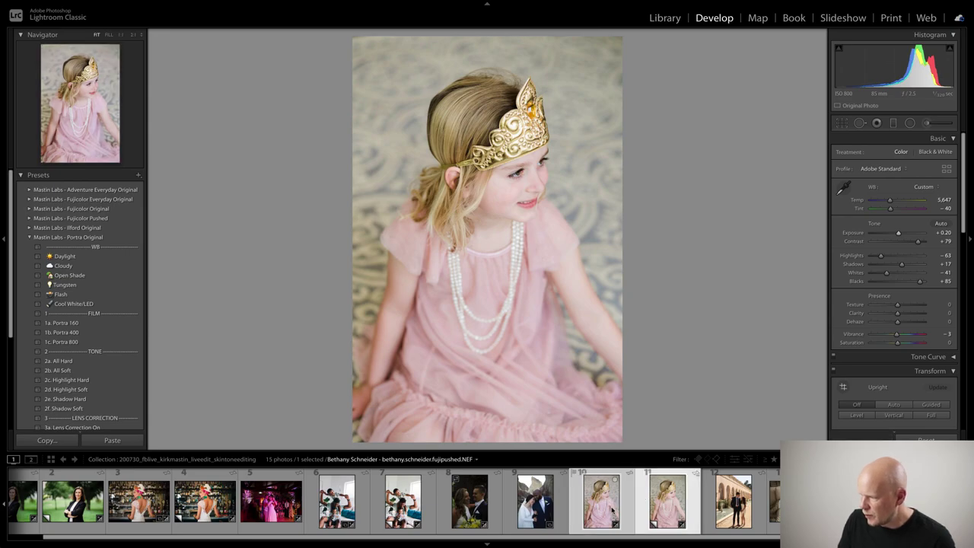
key("c")
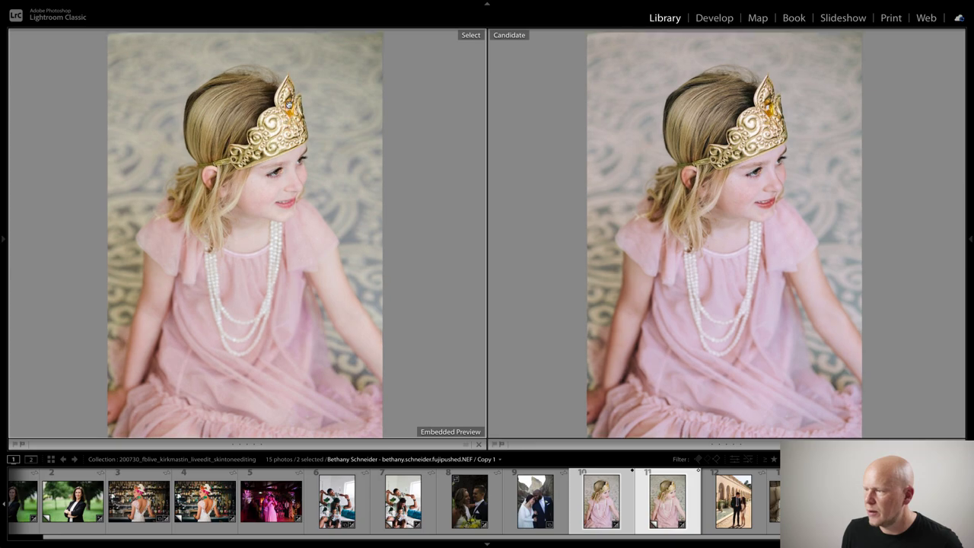
left_click(280, 121)
left_click_drag(280, 130, 304, 153)
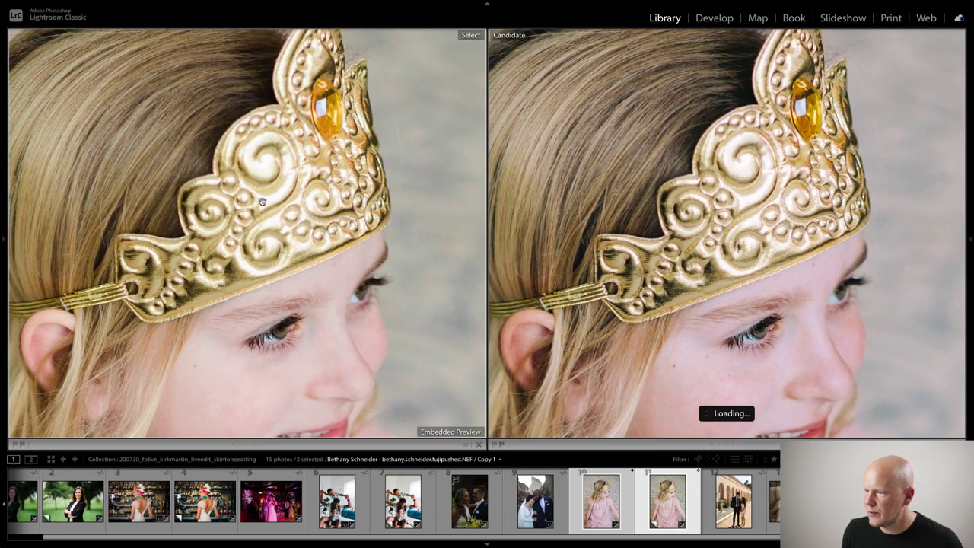
left_click_drag(209, 228, 228, 164)
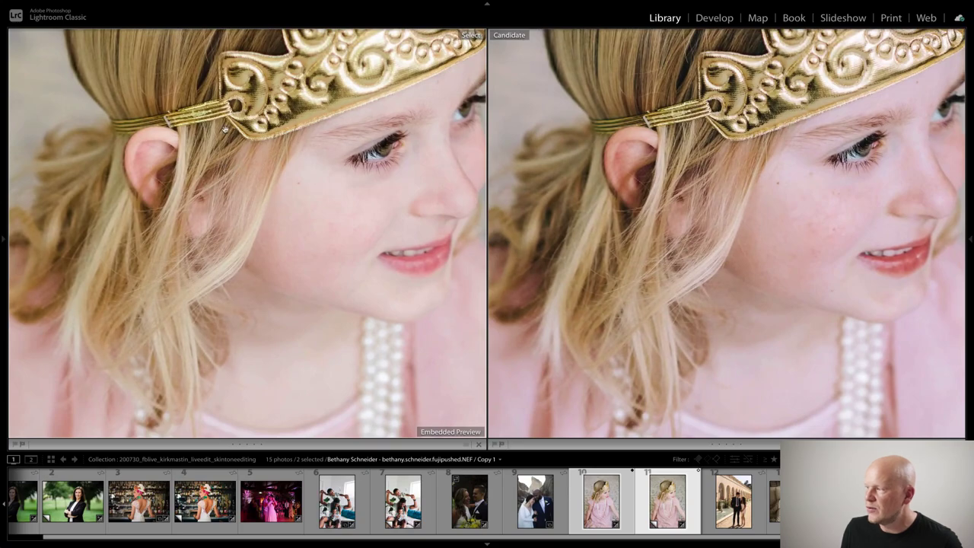
left_click_drag(337, 190, 257, 158)
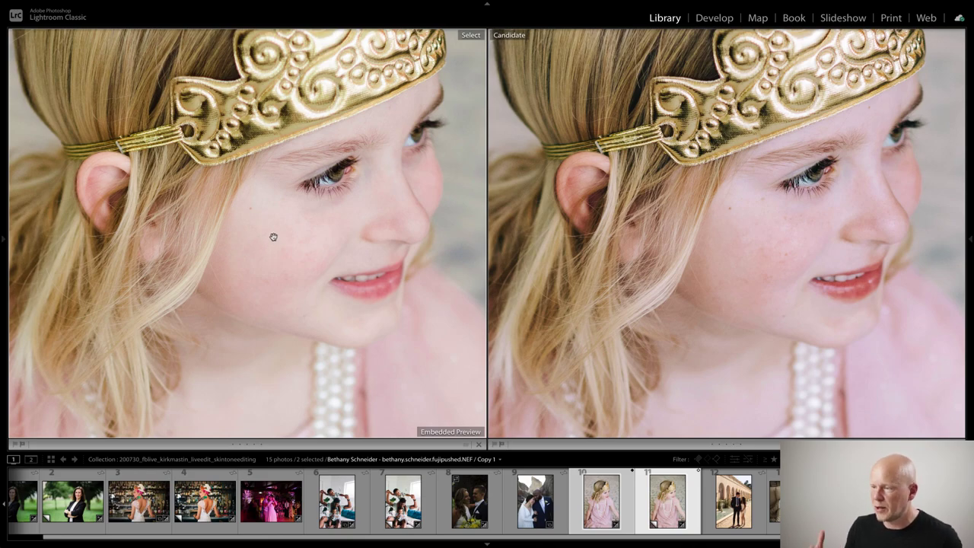
Step: Examine the cheek skin tones, crown and background in both versions of the girl's portrait, and return to the full-photo comparison
left_click(702, 229)
left_click_drag(652, 248, 598, 254)
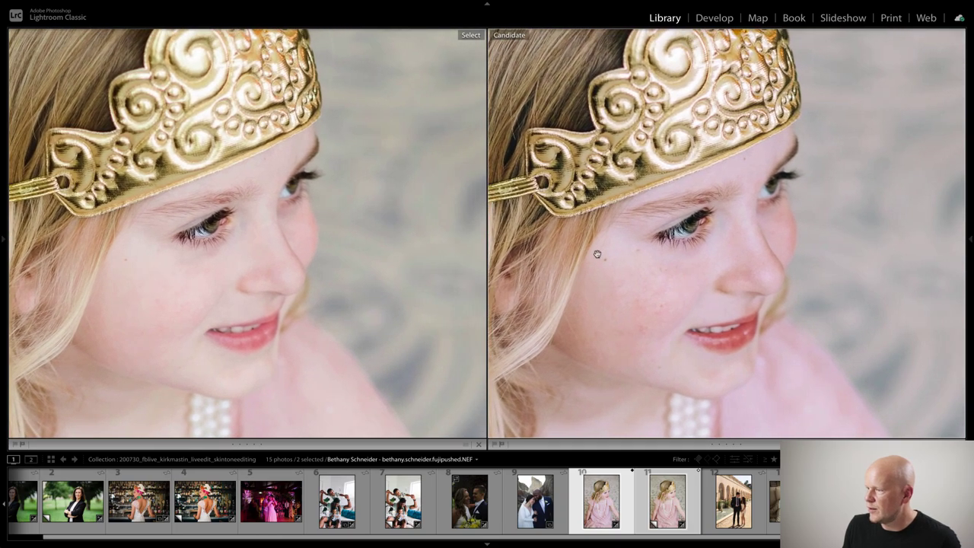
left_click_drag(653, 184, 656, 186)
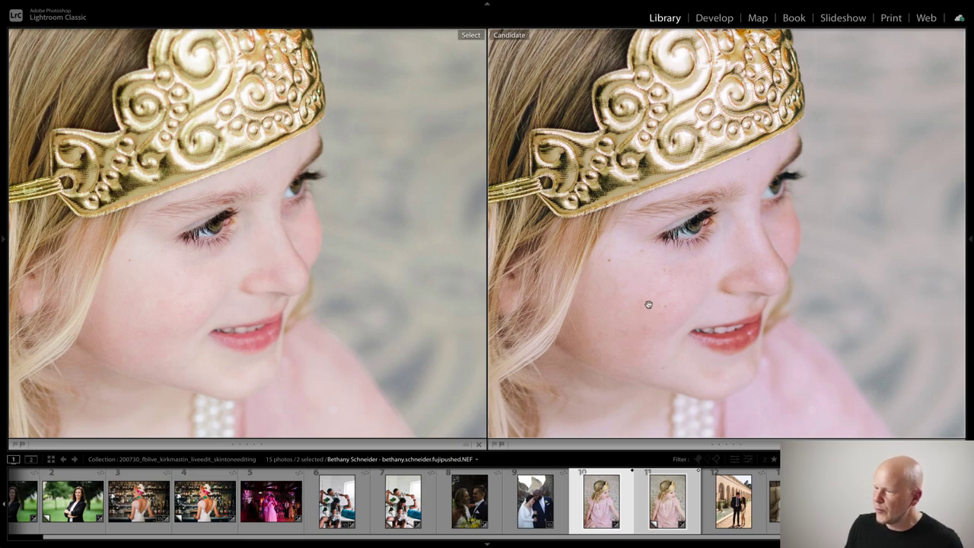
left_click_drag(646, 298, 658, 296)
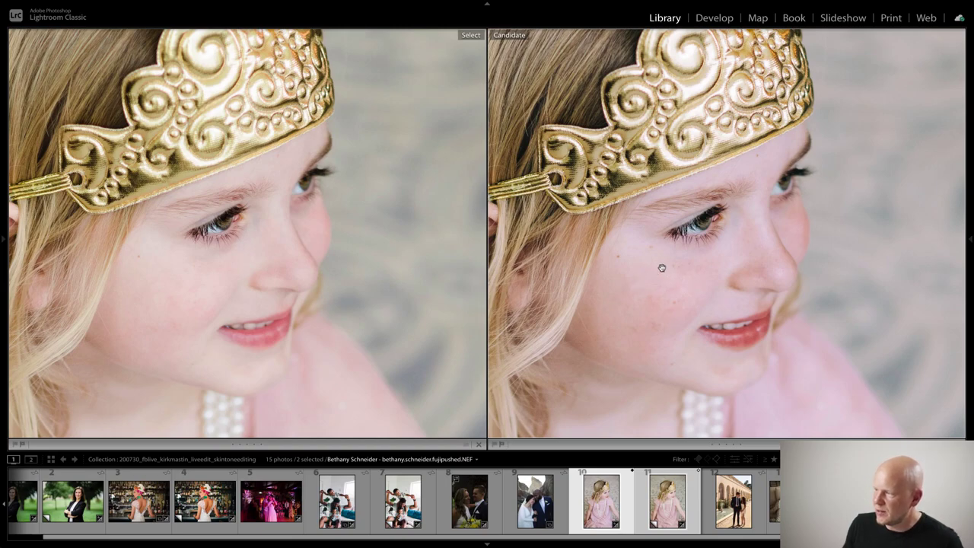
left_click_drag(712, 208, 705, 260)
scroll(705, 260, "up", 3)
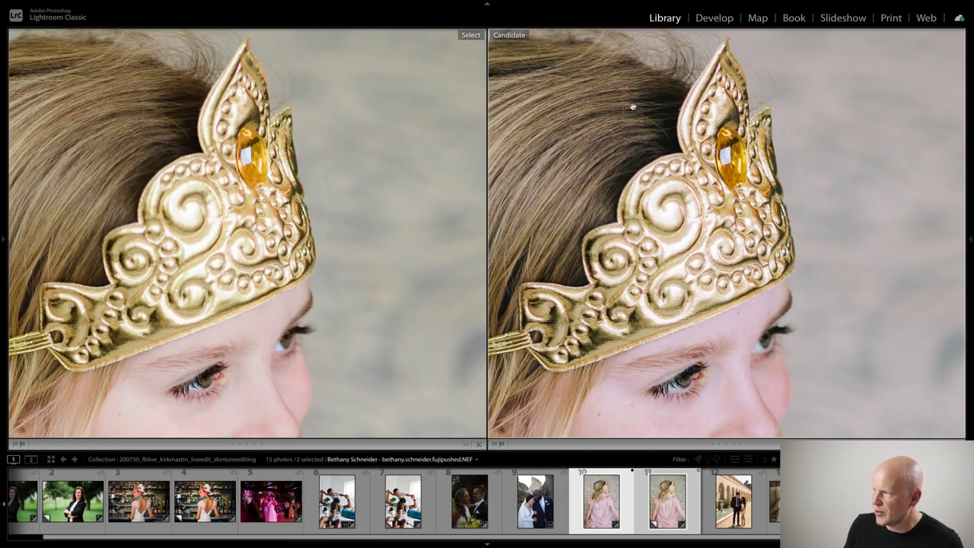
scroll(619, 126, "left", 3)
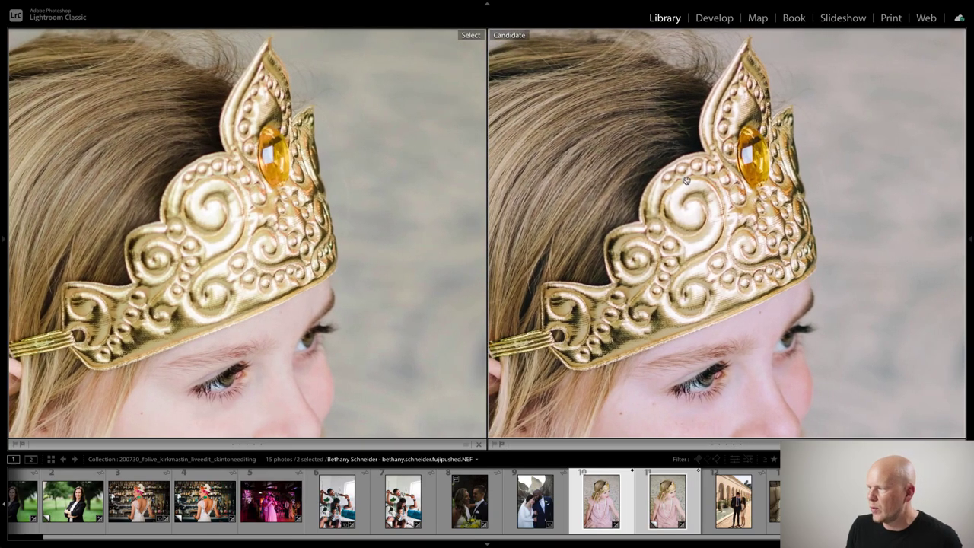
left_click(707, 219)
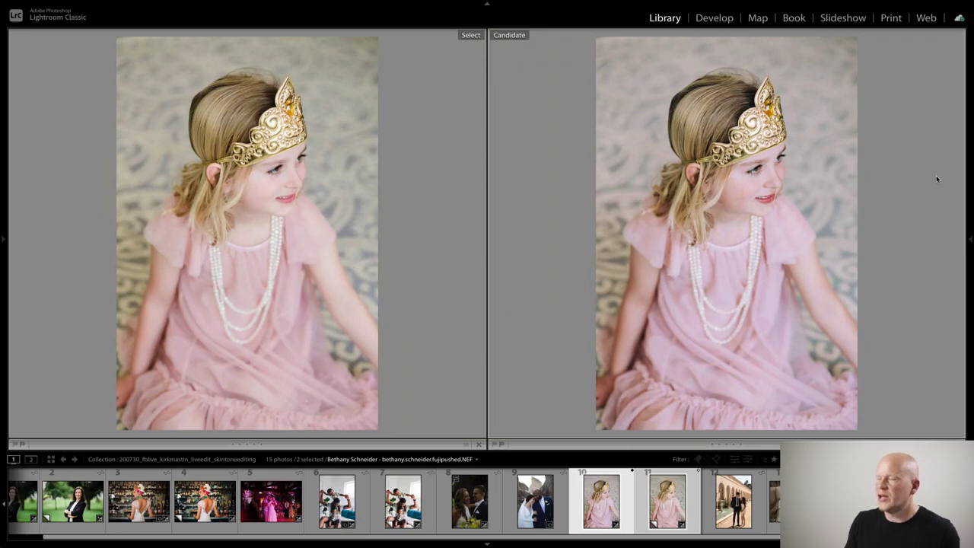